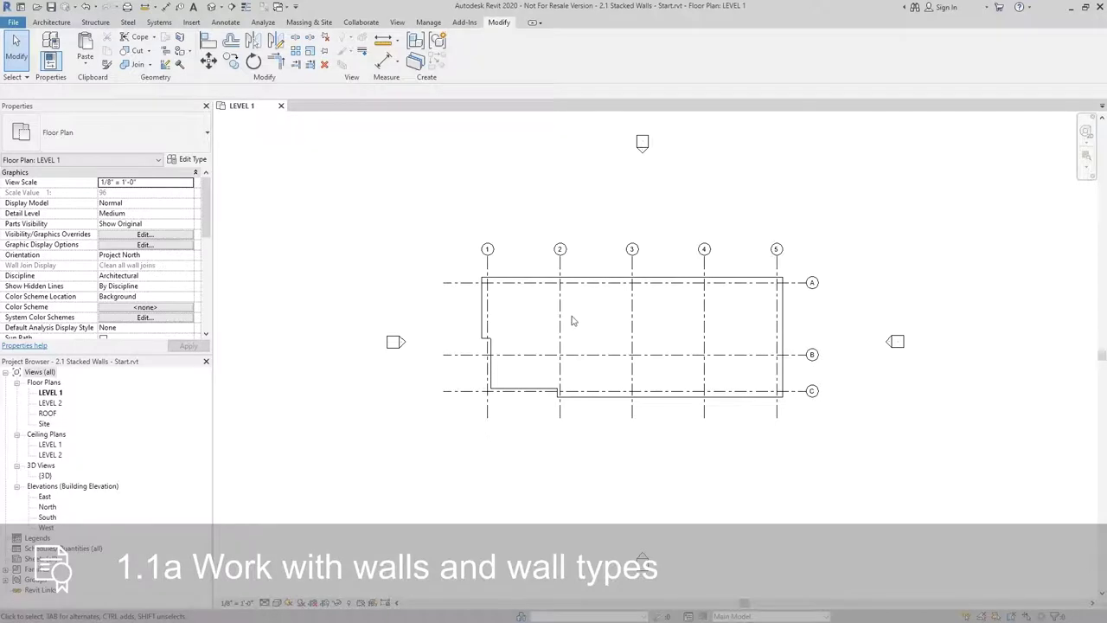
Start a new wall using the Exterior - Brick Over CMU w Metal Stud stacked type
left_click(68, 22)
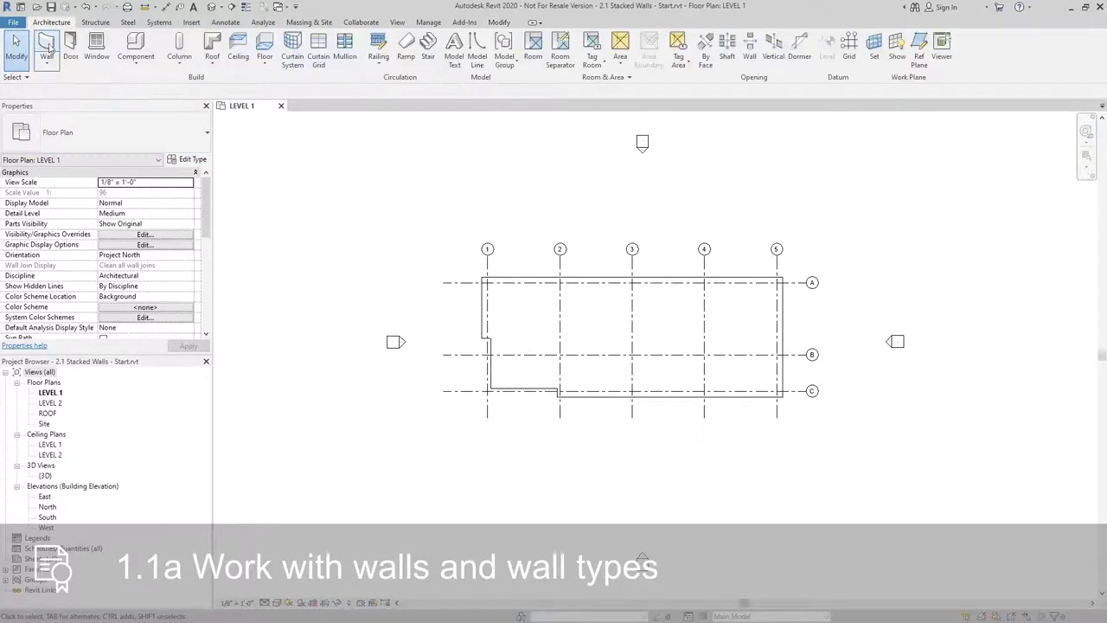
left_click(50, 48)
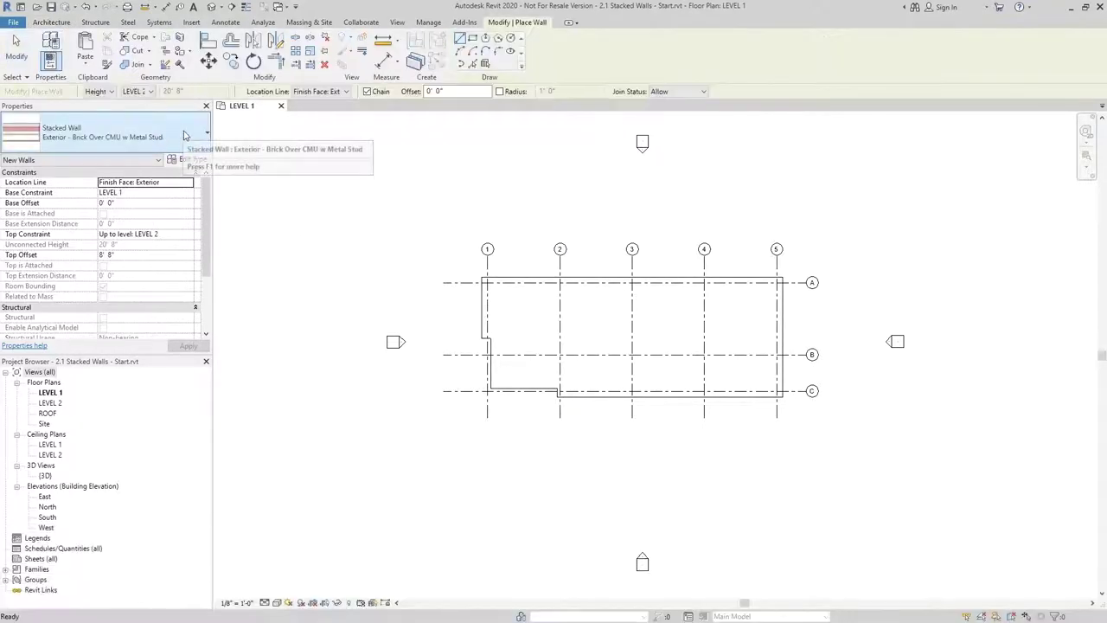
left_click(169, 137)
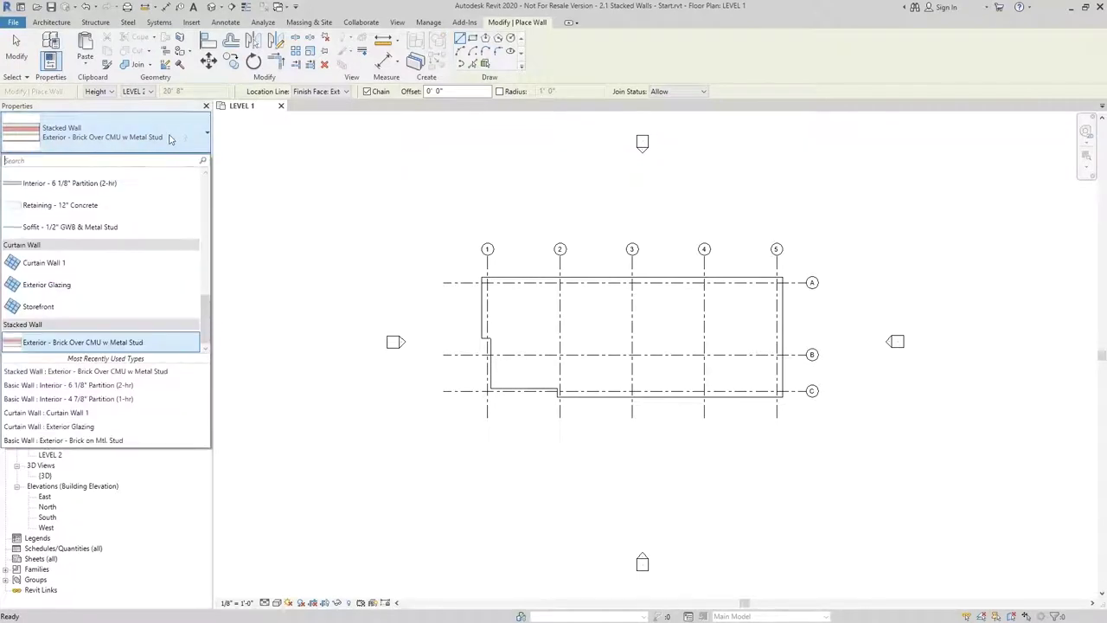
left_click(94, 342)
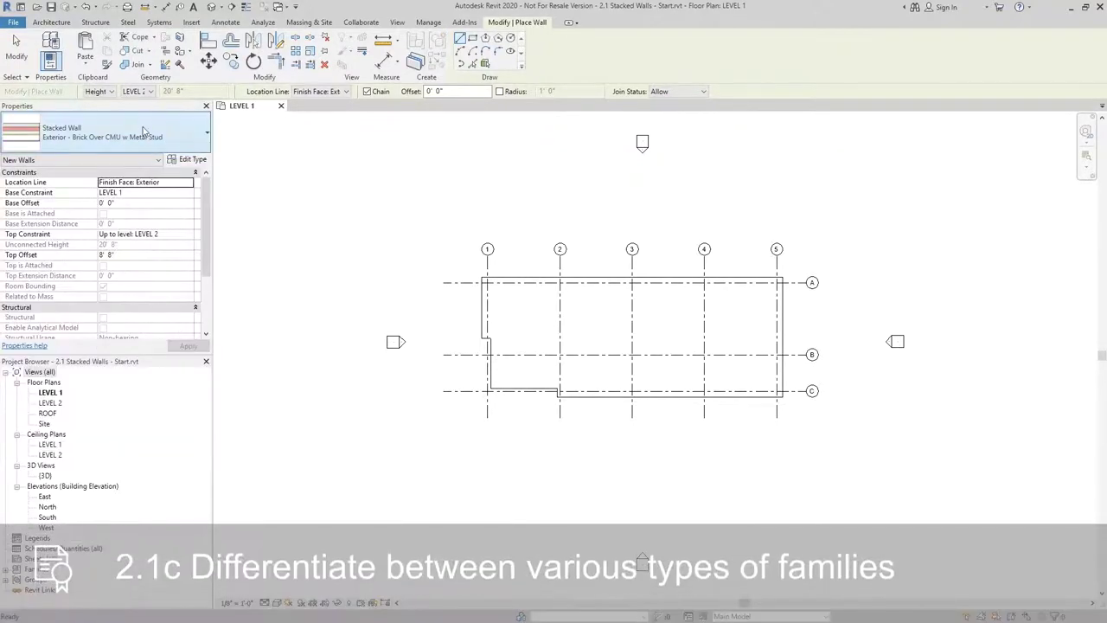
left_click(138, 134)
left_click(145, 165)
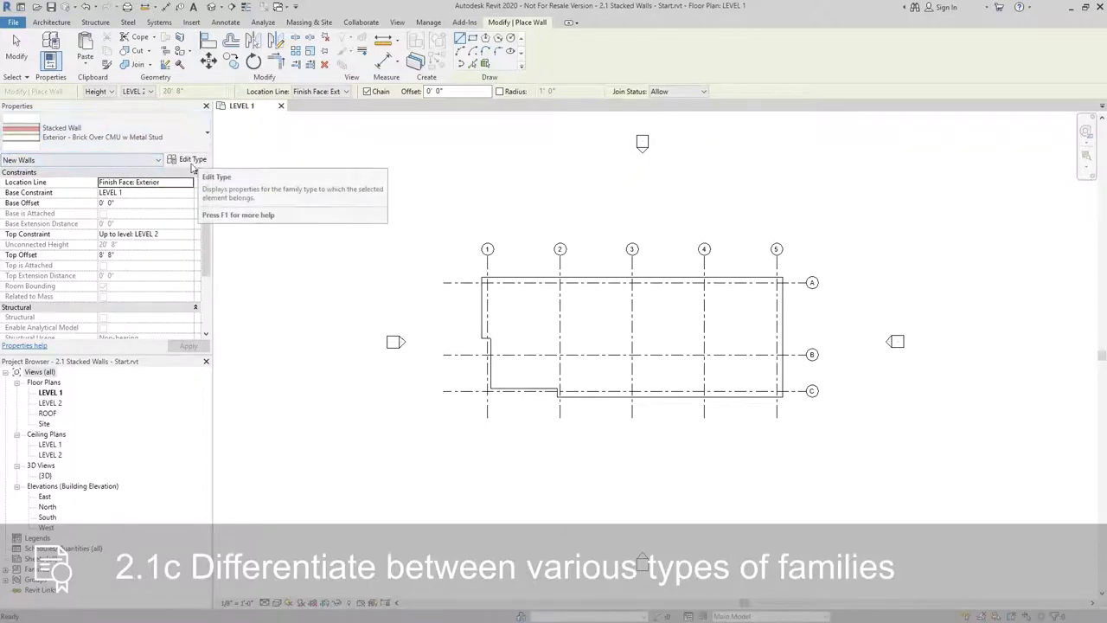
Open the stacked type's properties and its Edit Assembly showing Brick over 3' 0" CMU
left_click(193, 162)
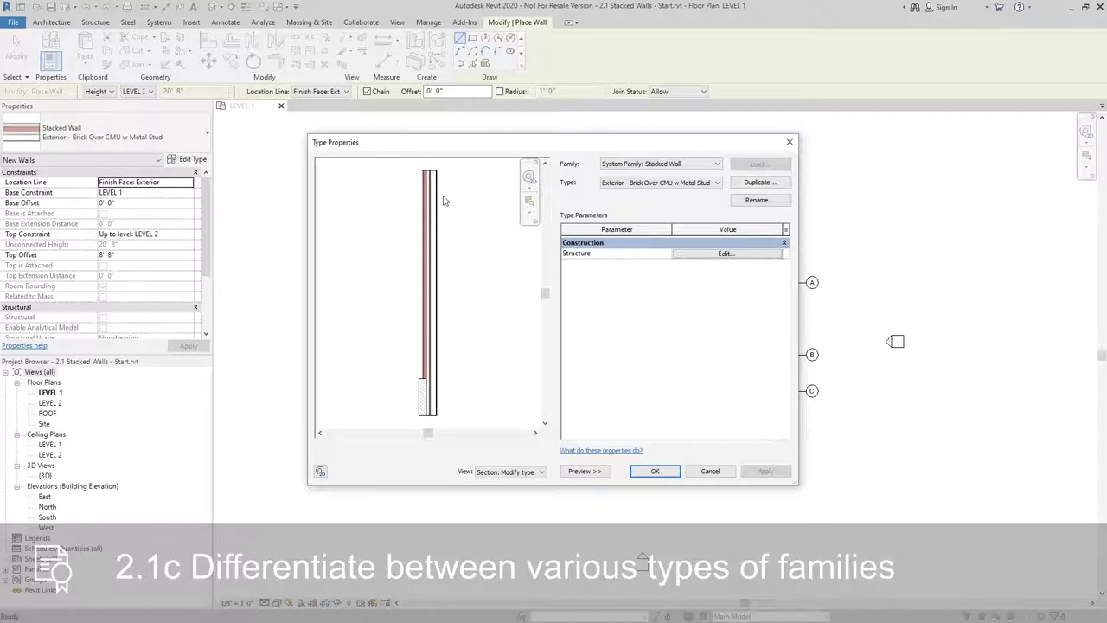
left_click(513, 472)
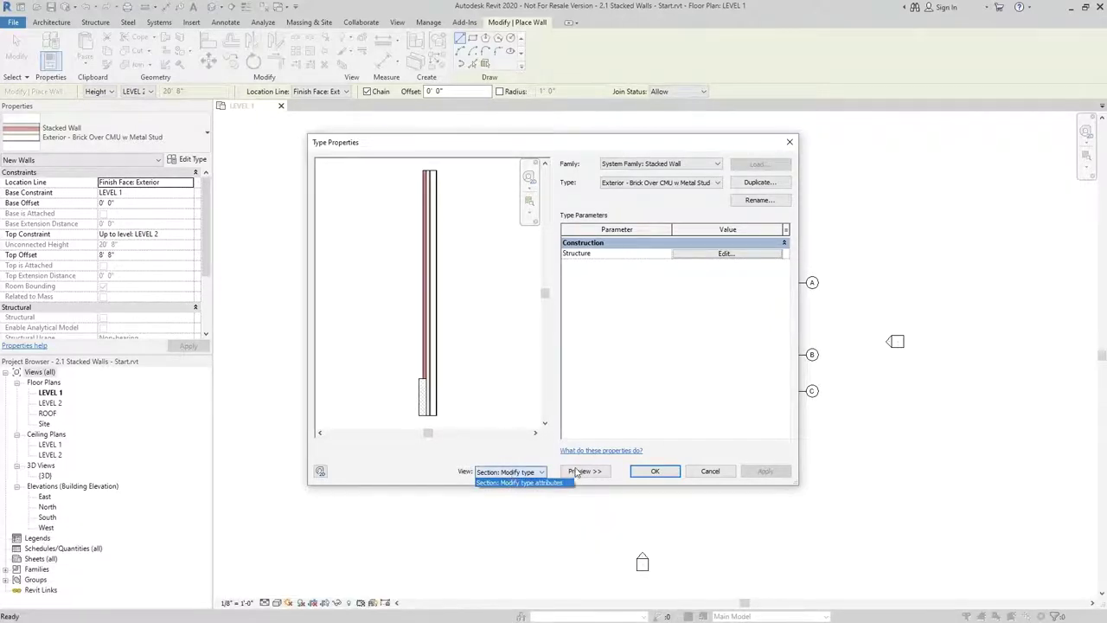
left_click(657, 372)
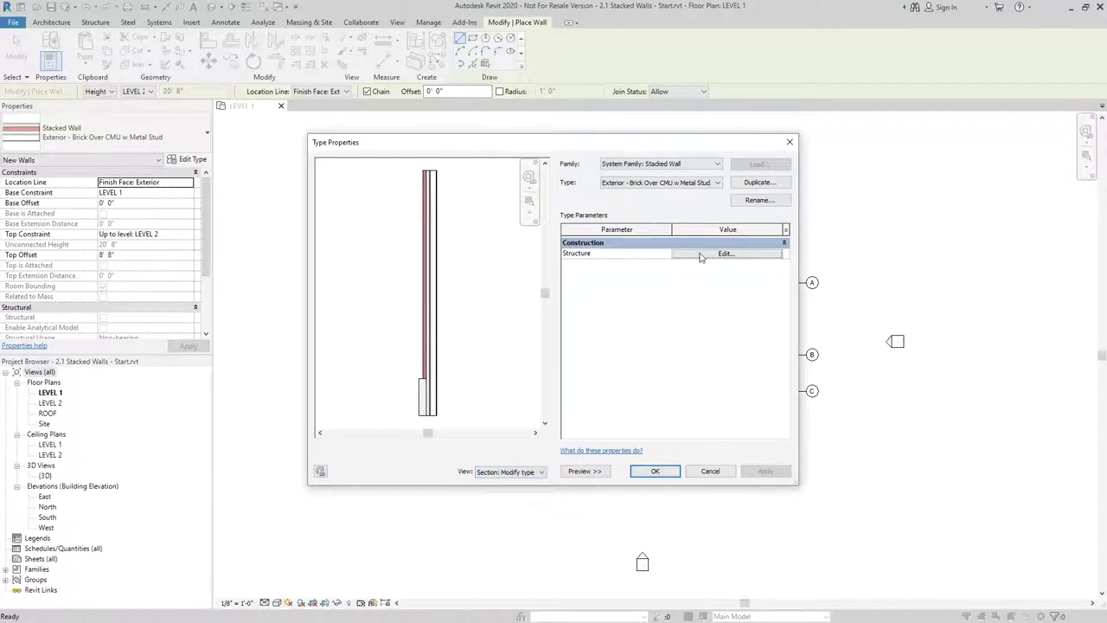
left_click(725, 254)
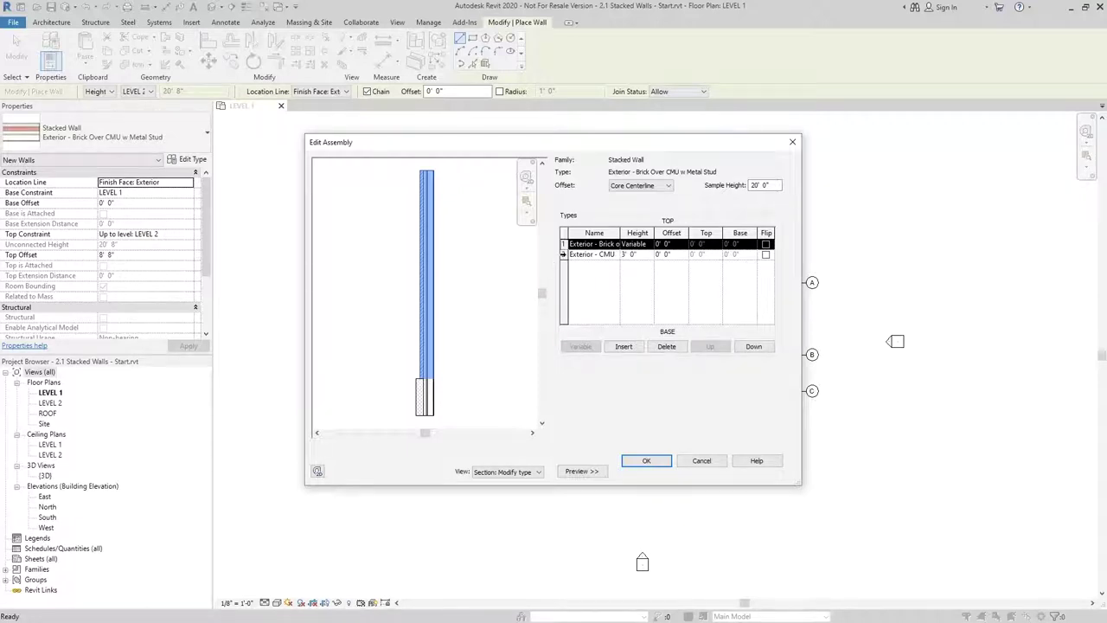
Change the lower wall in the stack to Exterior - Brick on Mtl. Stud
left_click(564, 254)
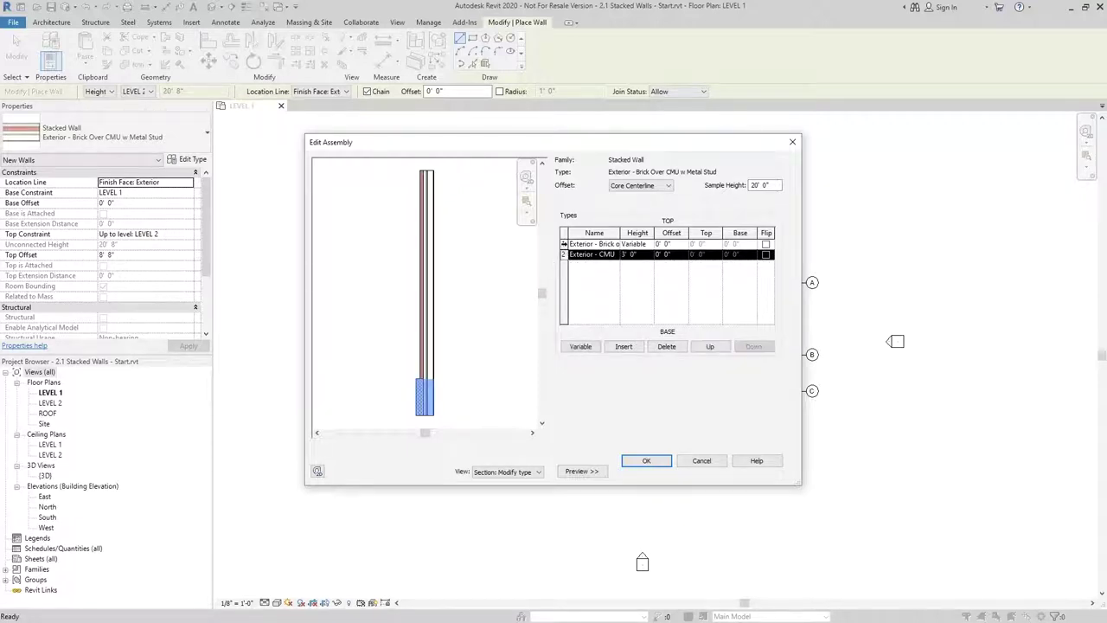
left_click(564, 244)
left_click(564, 254)
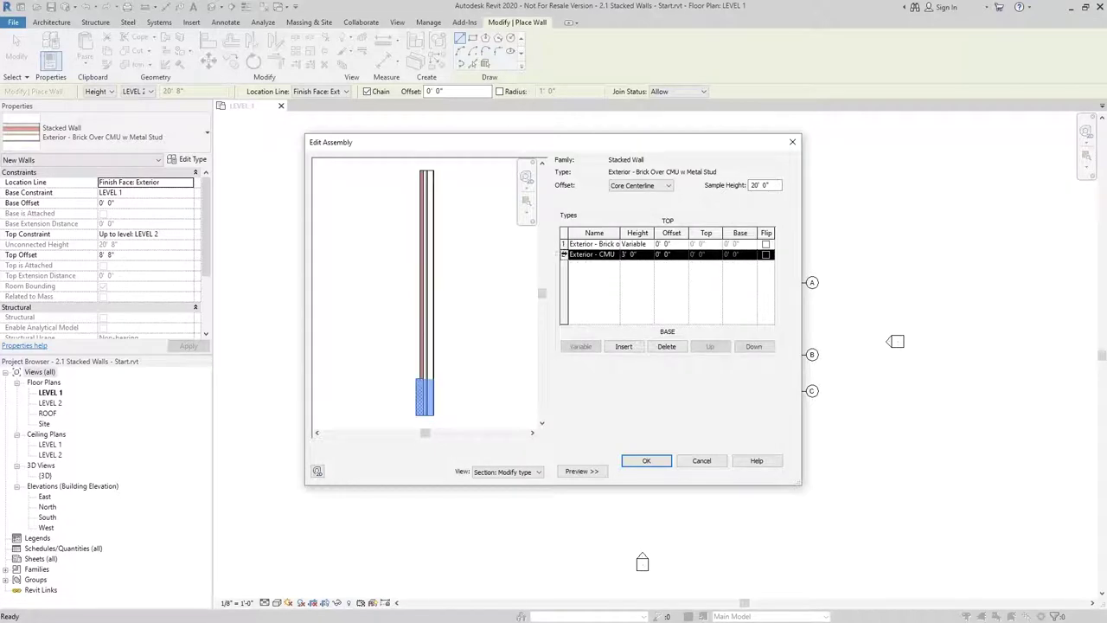
left_click(564, 244)
left_click(564, 255)
left_click(564, 244)
left_click(563, 254)
left_click(564, 244)
left_click(564, 254)
left_click(619, 255)
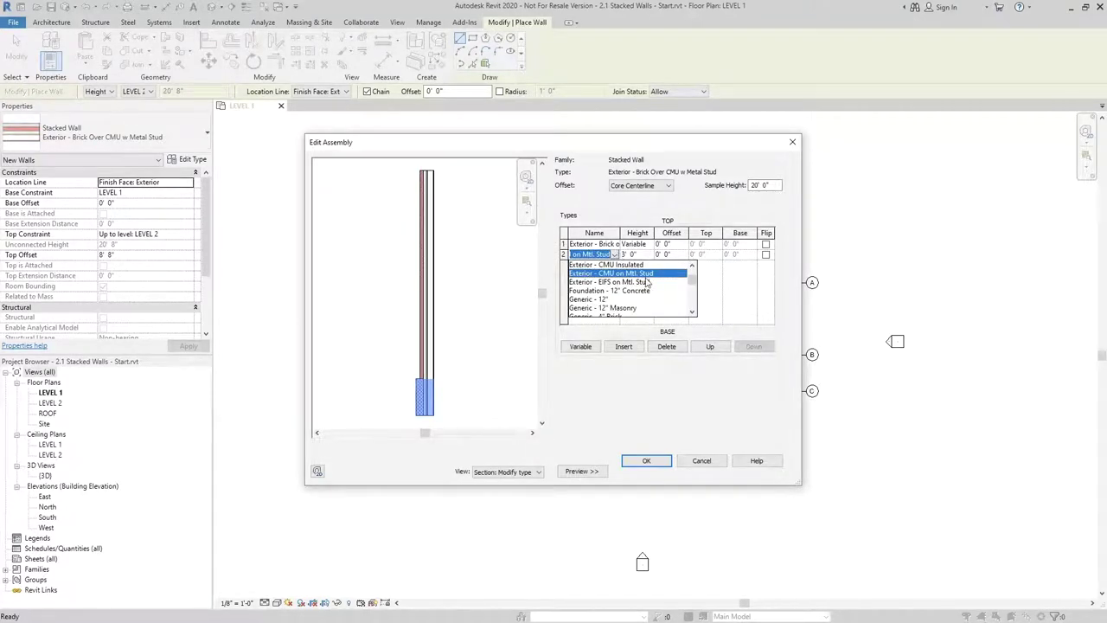
scroll(647, 284, "up", 1)
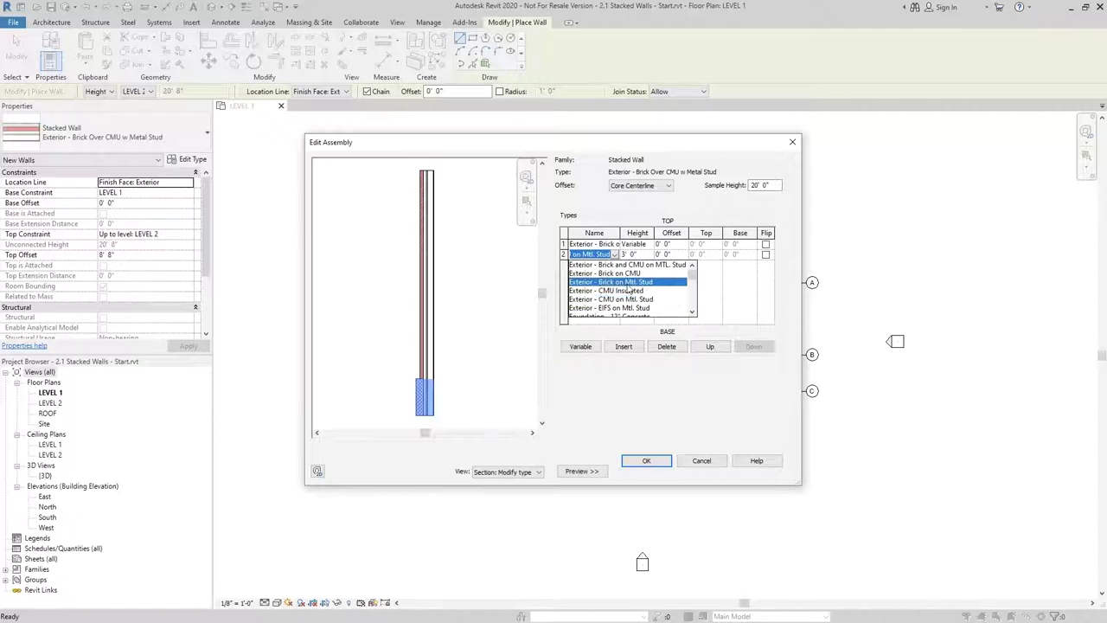
left_click(631, 282)
Make the upper wall Exterior - EIFS on Mtl. Stud and enter 2' 8" as the lower height
left_click(597, 244)
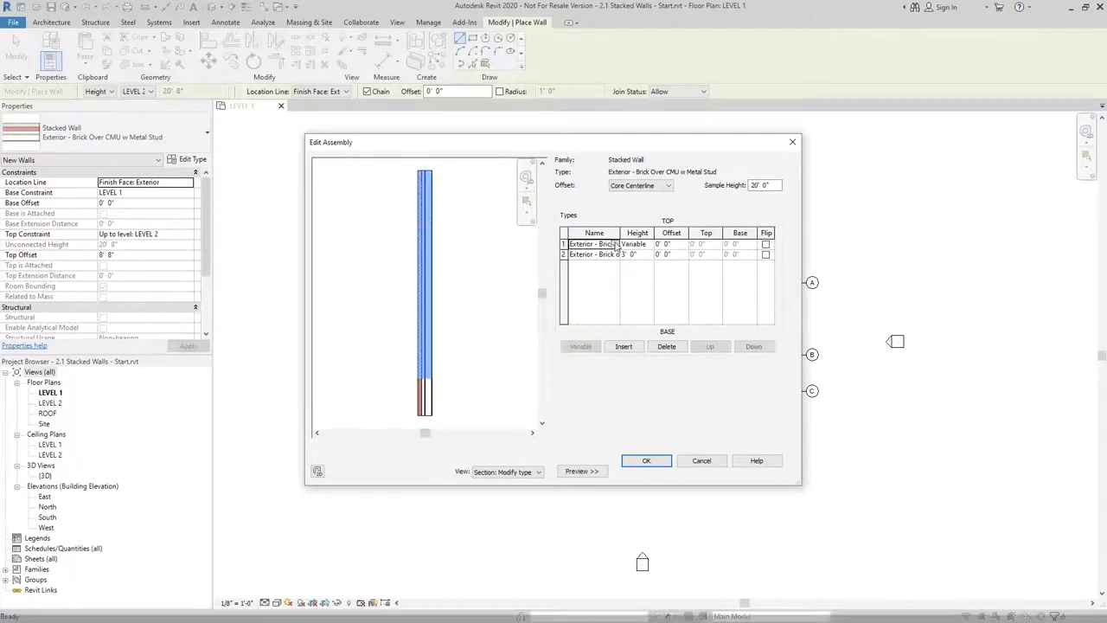
left_click(615, 244)
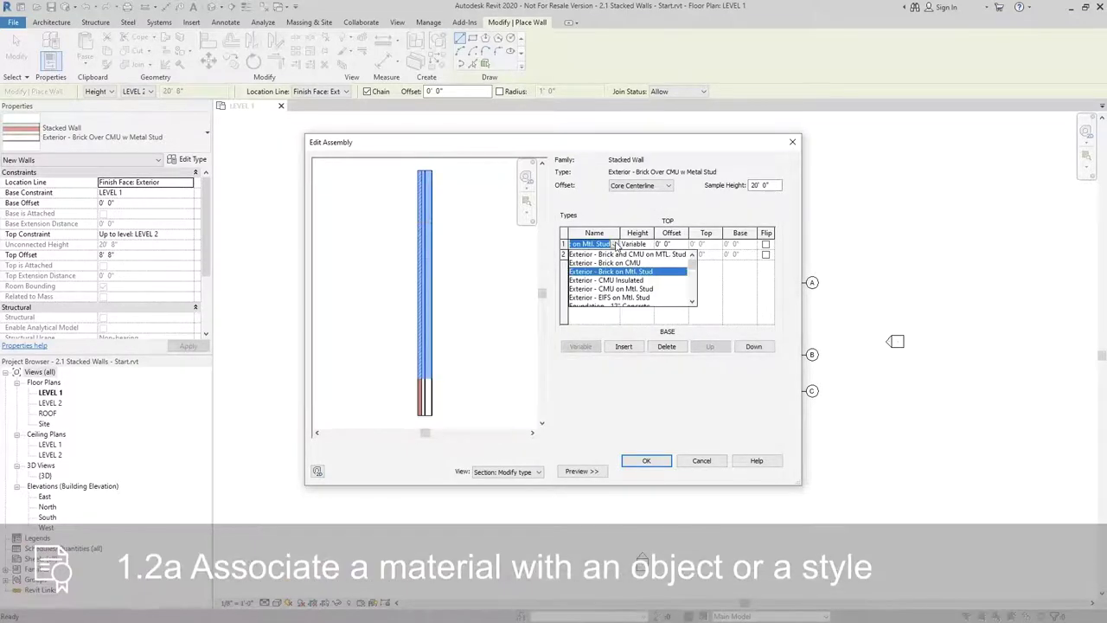
left_click(648, 298)
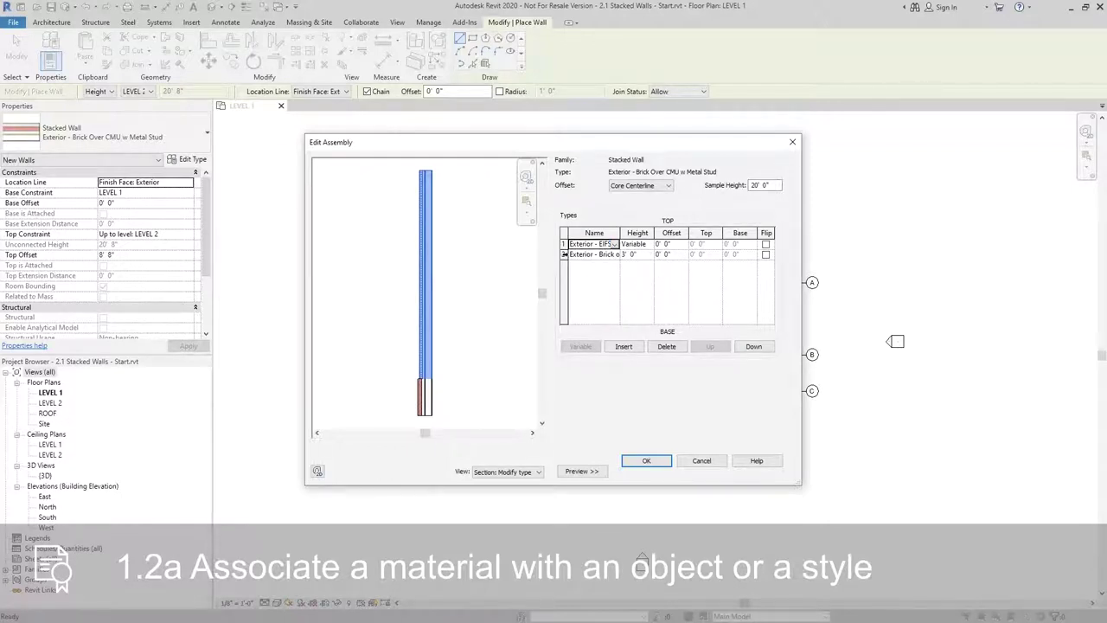
left_click(564, 254)
left_click(645, 254)
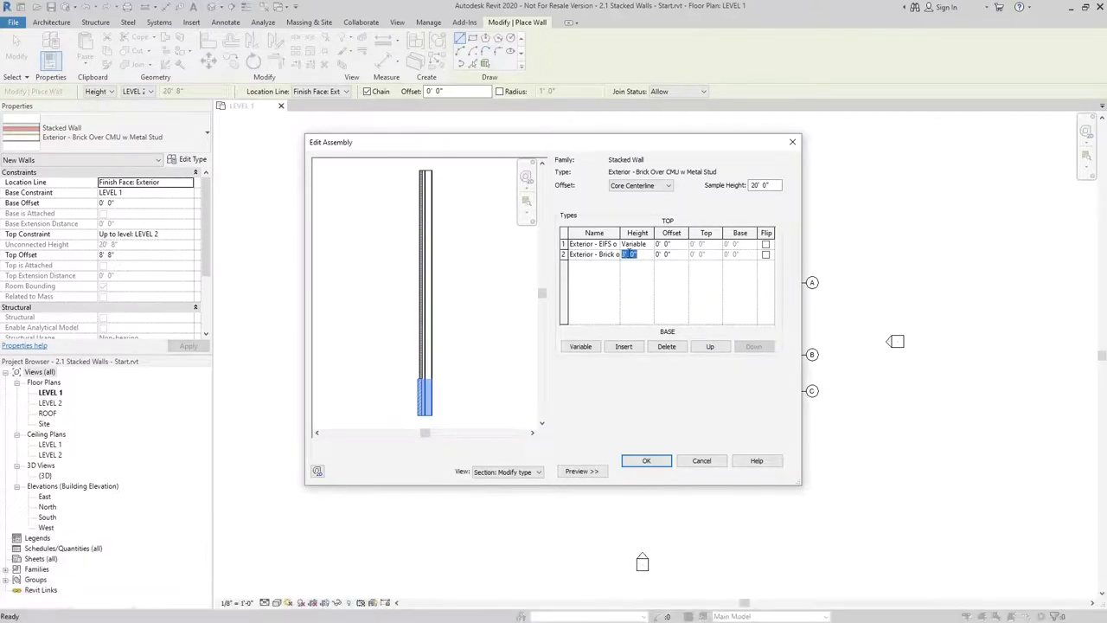
type("2' 8\"")
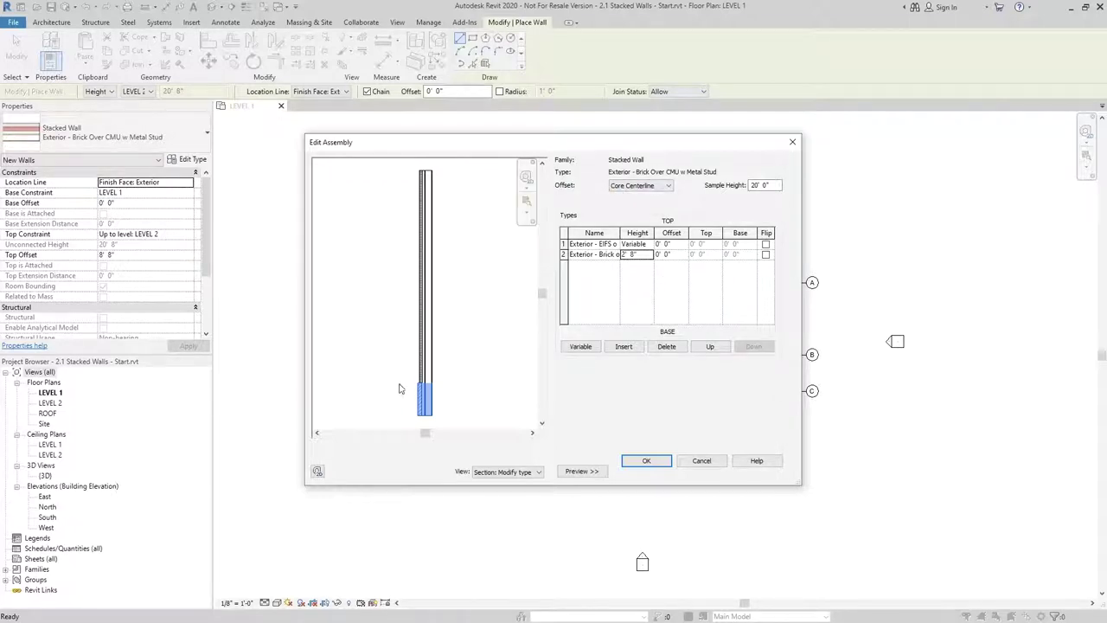
Set the assembly Offset to Finish Face: Interior and accept the Edit Assembly changes
scroll(425, 388, "up", 3)
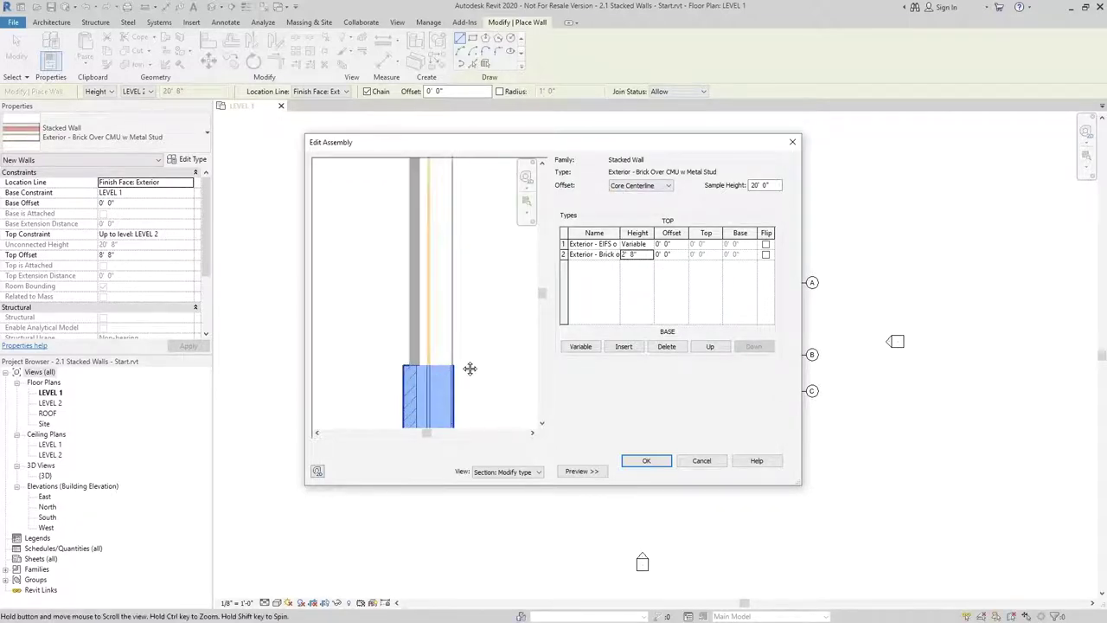
left_click(666, 185)
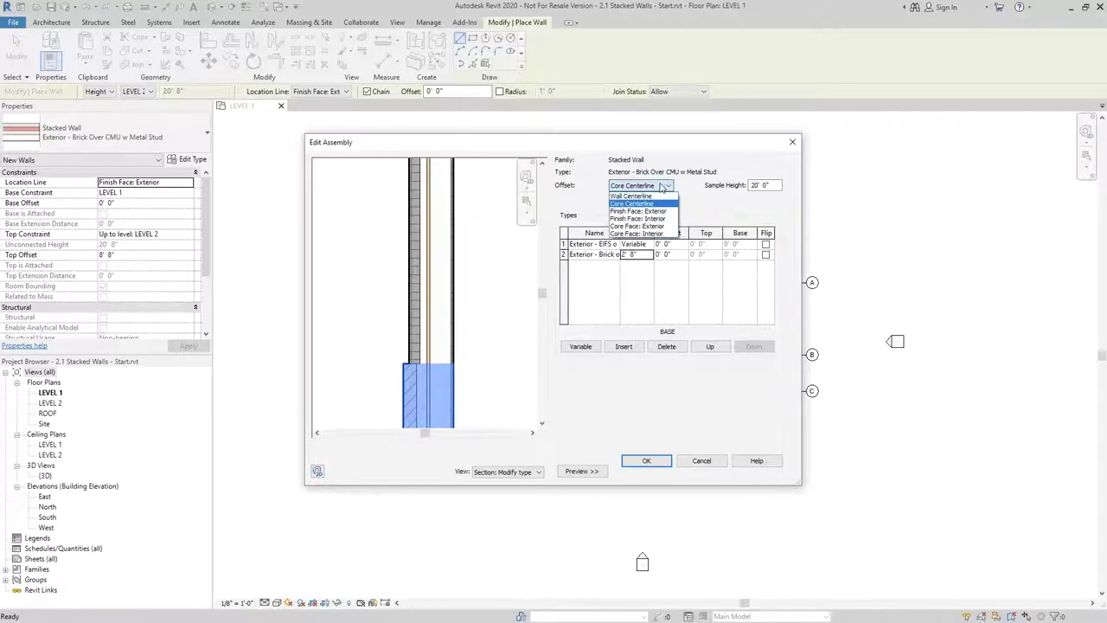
left_click(638, 218)
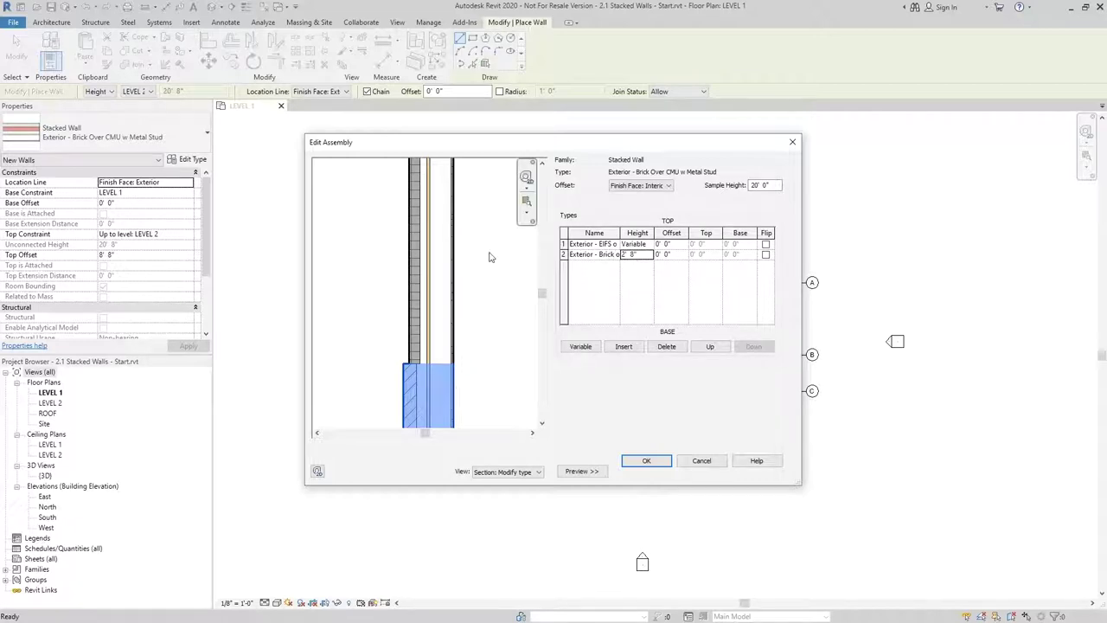
left_click(653, 186)
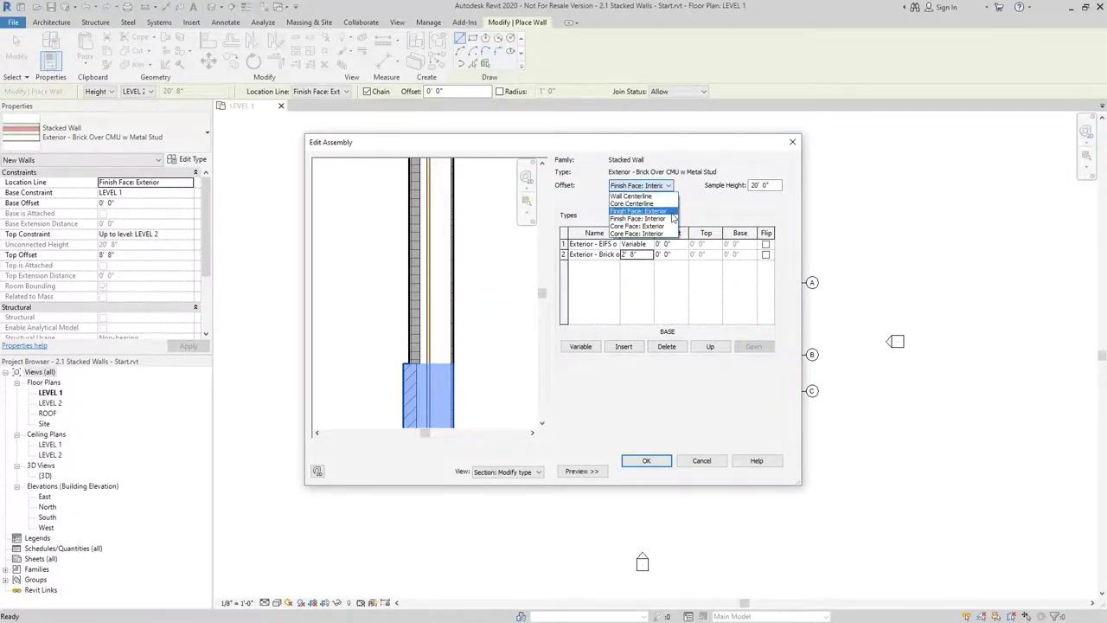
left_click(670, 212)
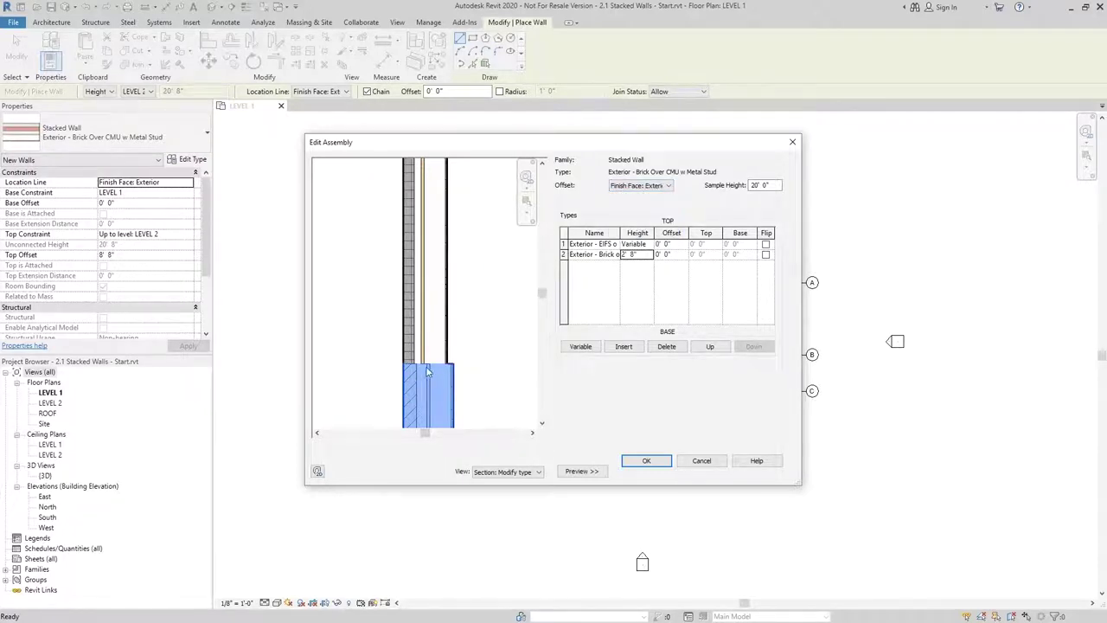
left_click(663, 183)
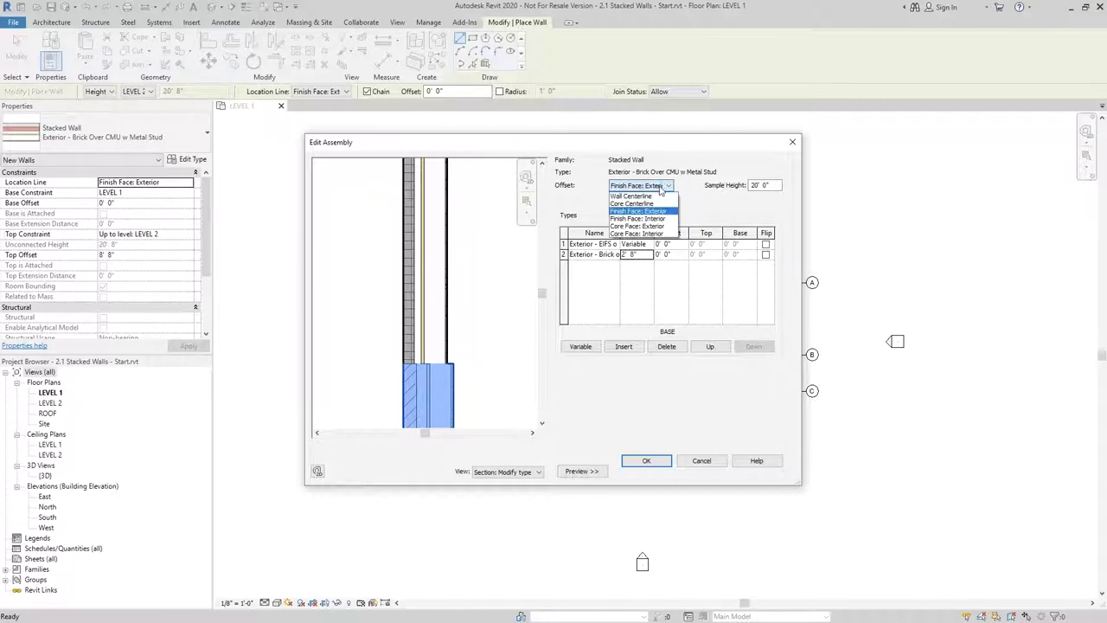
left_click(640, 219)
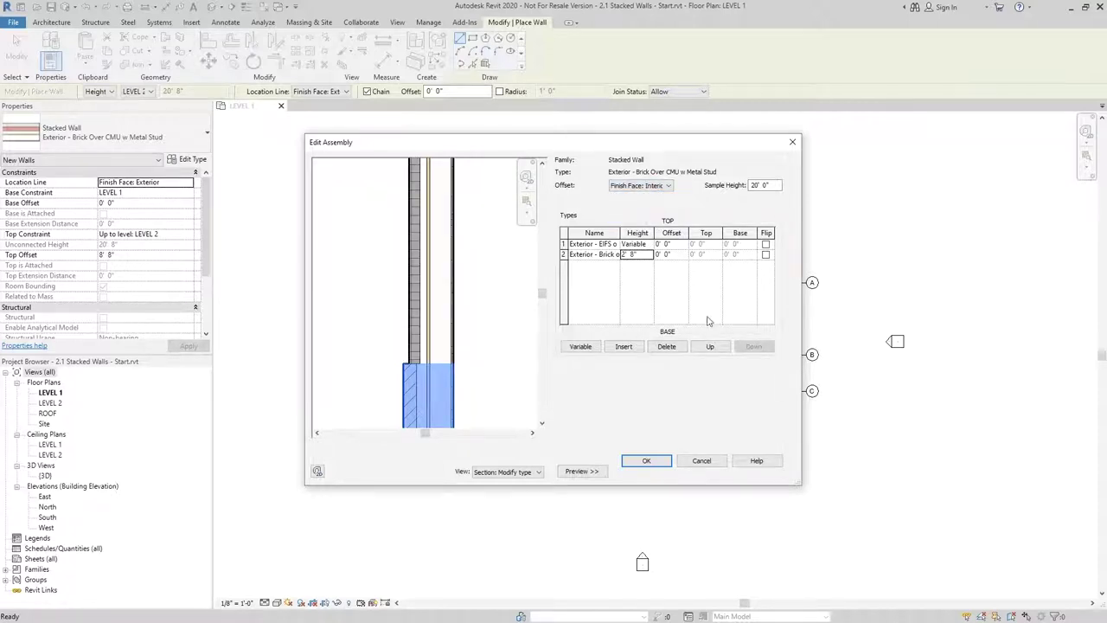
left_click(648, 461)
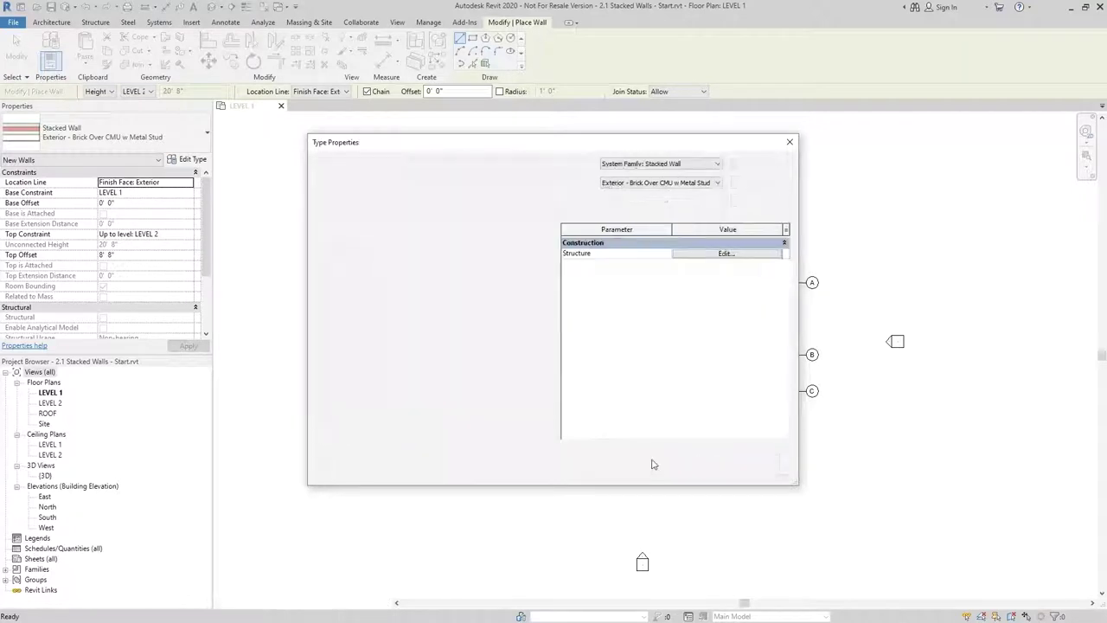
Close Type Properties, choose rectangle wall drawing, and set the top to TOP OF PARAPET with 0' 0" offset
left_click(650, 471)
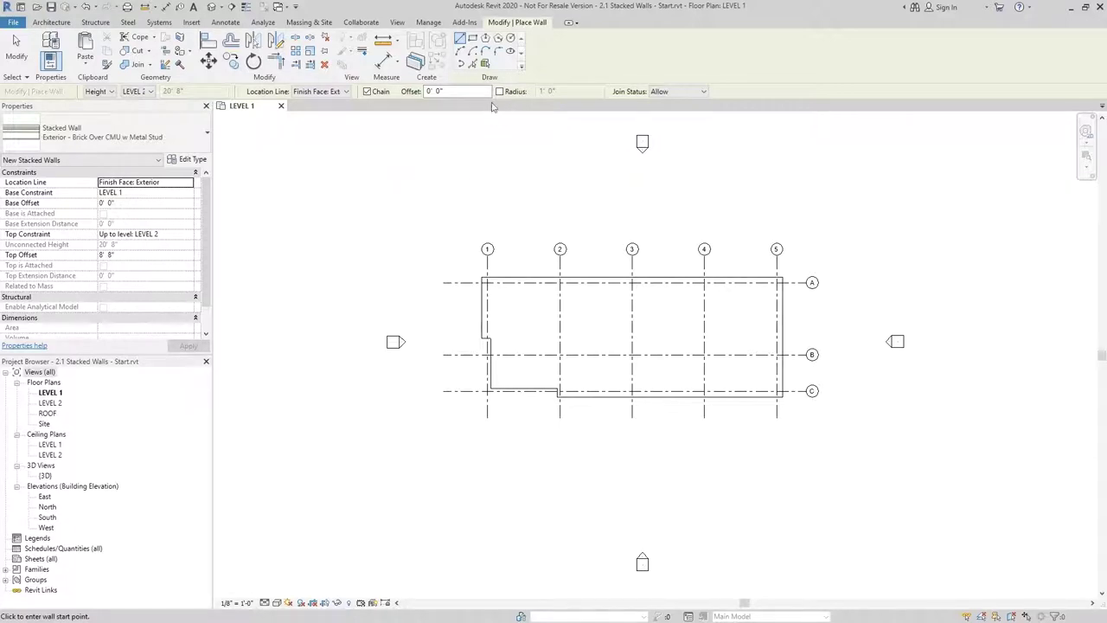
left_click(473, 38)
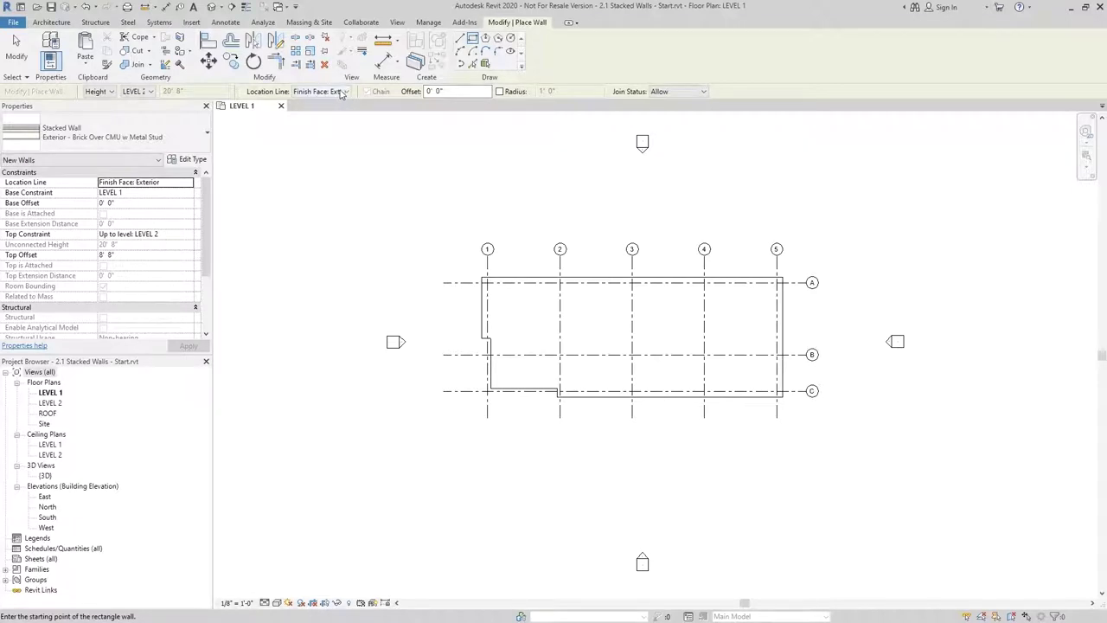
left_click(188, 234)
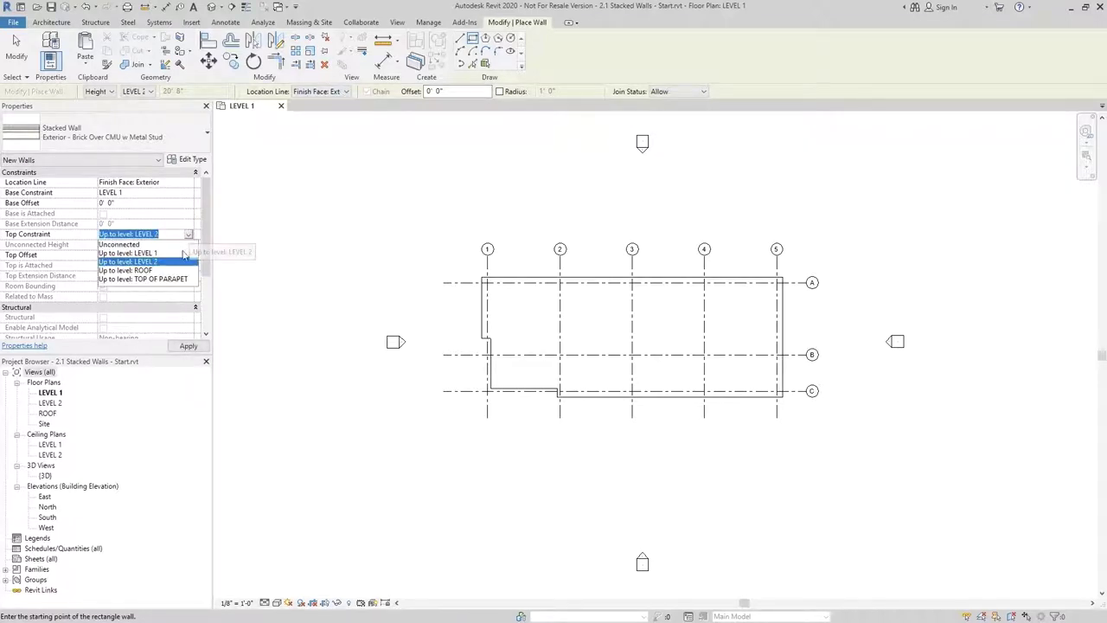
left_click(173, 280)
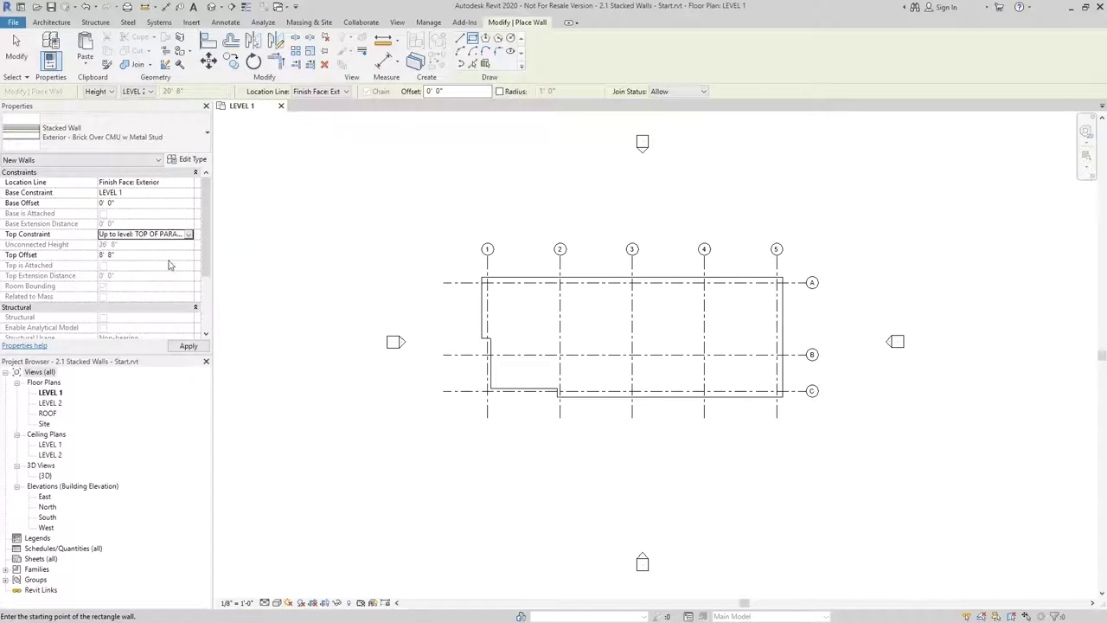
left_click(173, 253)
key("Return")
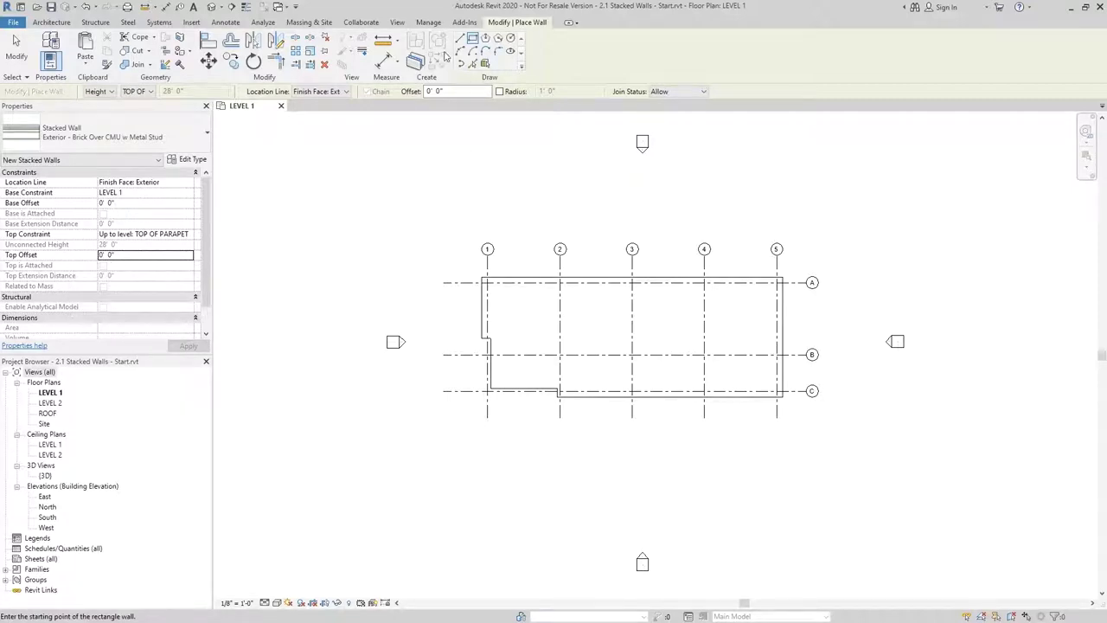
Draw the rectangle of stacked walls from grid corner 1/A to C/5, then end the Wall command
scroll(768, 355, "up", 2)
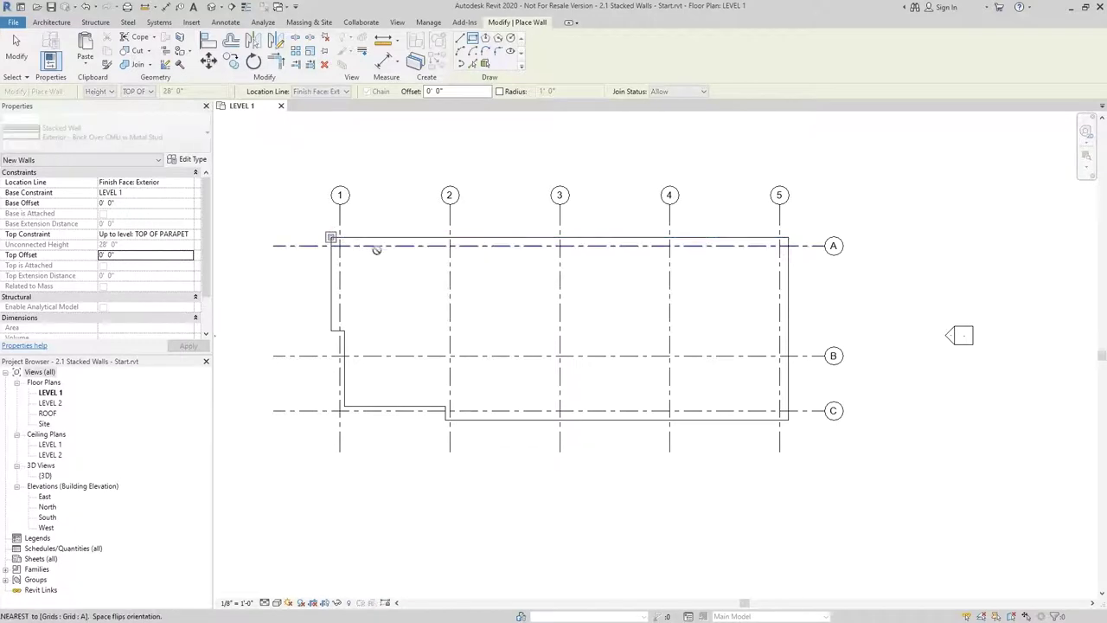
left_click(338, 241)
scroll(783, 420, "up", 2)
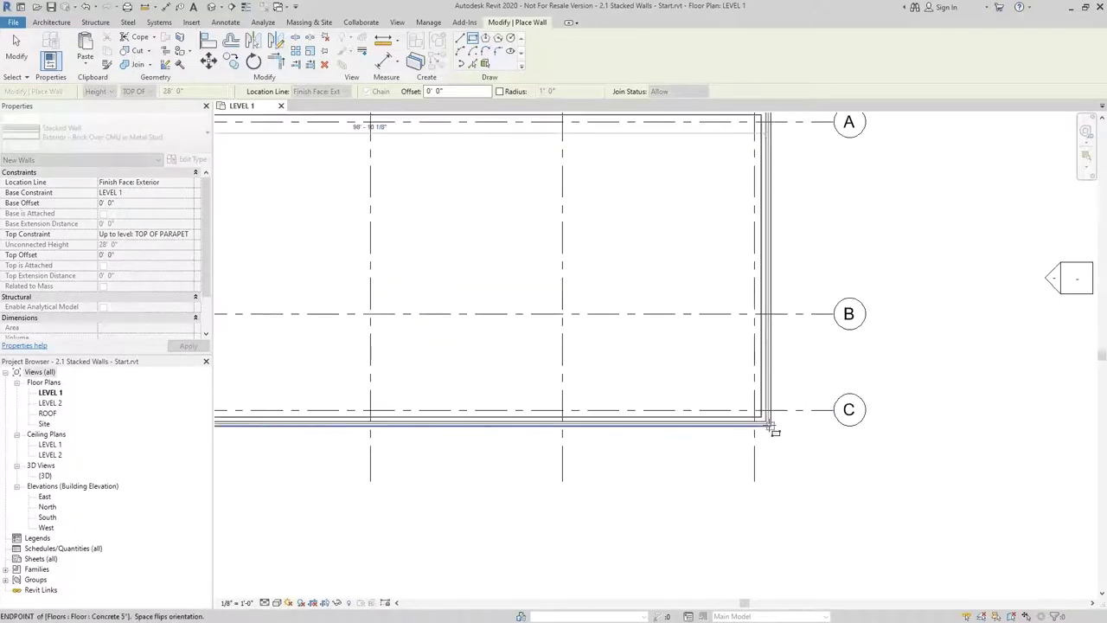
left_click(772, 428)
scroll(770, 430, "up", 2)
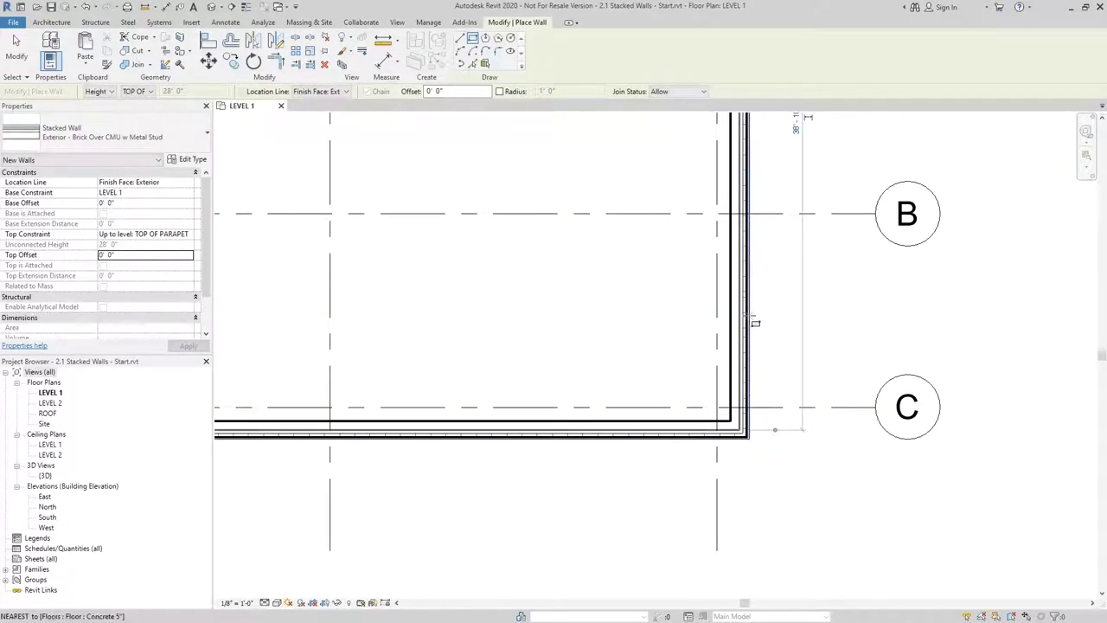
scroll(769, 430, "down", 2)
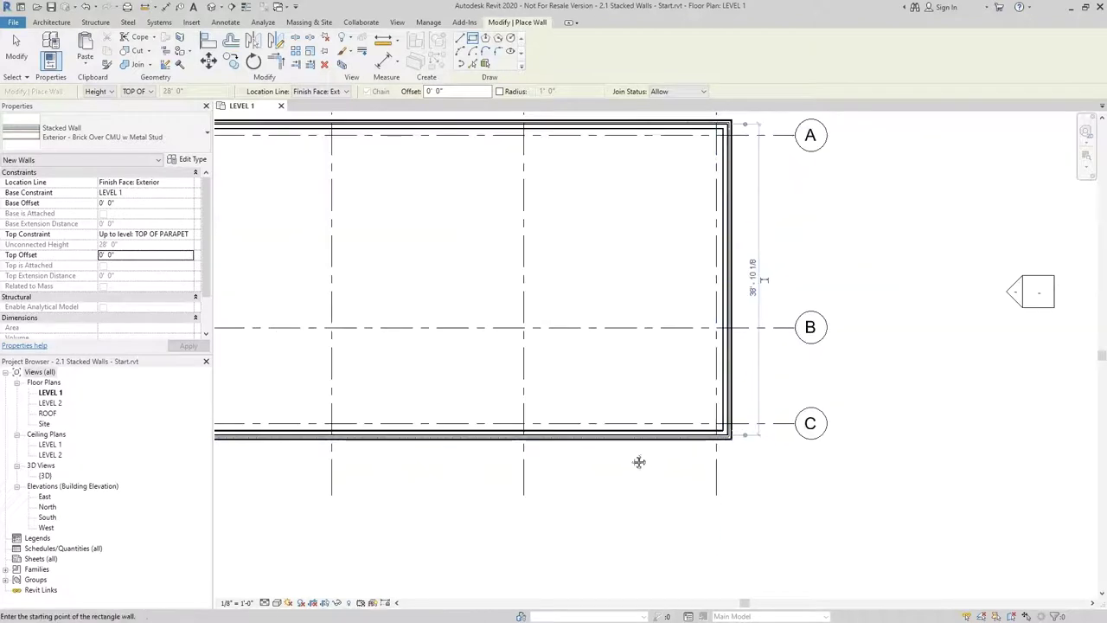
middle_click_drag(638, 459, 816, 418)
middle_click_drag(356, 432, 672, 445)
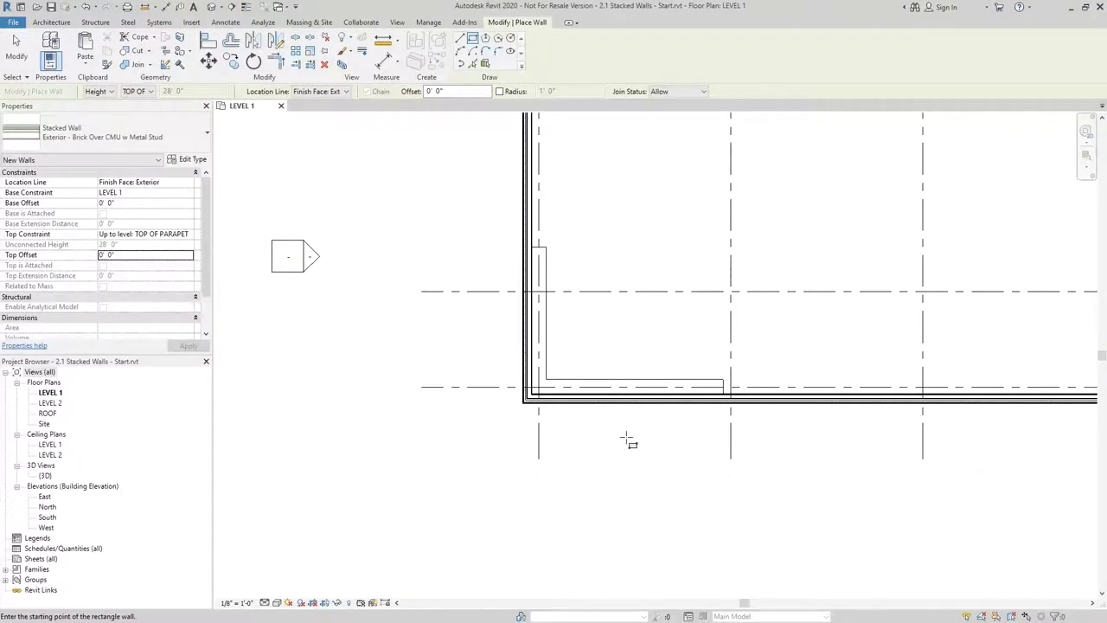
key("Escape")
key("Escape")
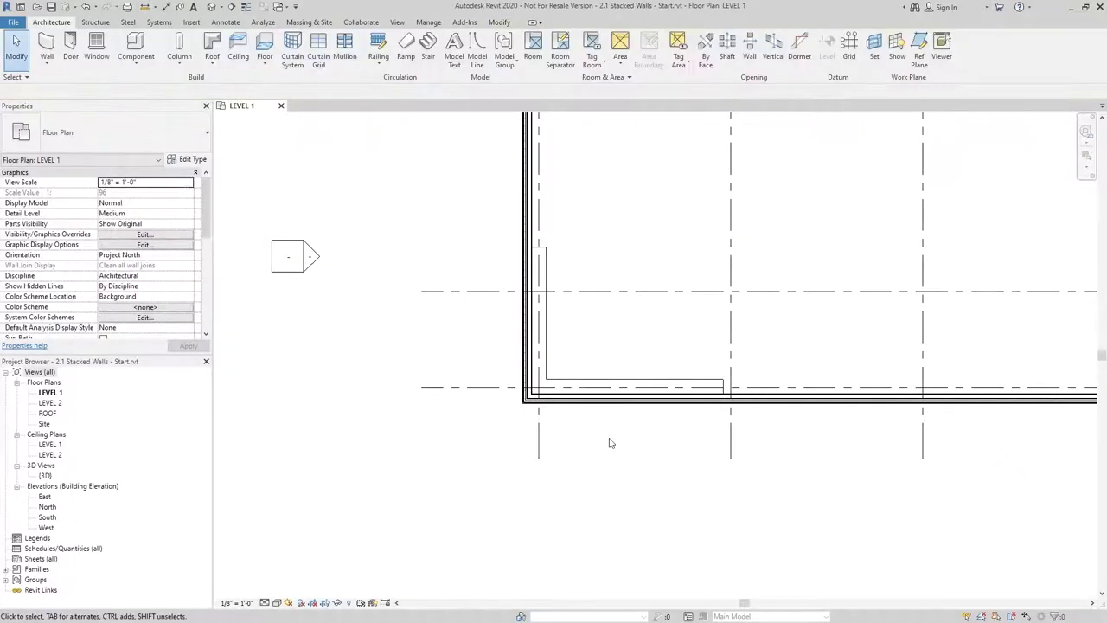
Open the Default 3D view, orbit and zoom, and select a side stacked wall to inspect it
left_click(211, 8)
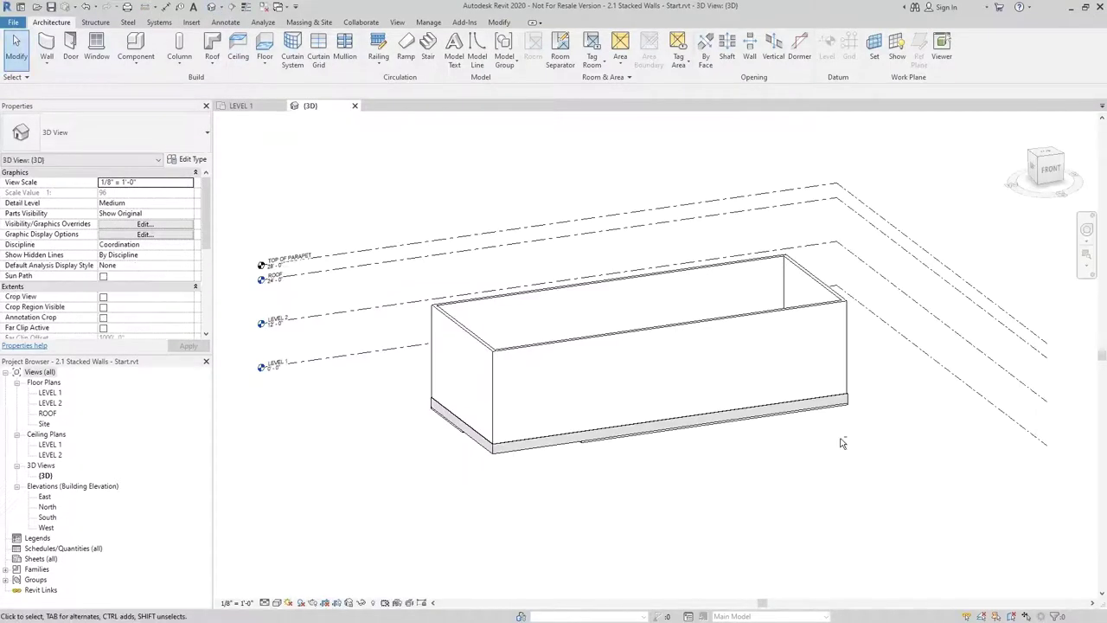
middle_click_drag(843, 443, 789, 459, "shift")
scroll(789, 460, "up", 5)
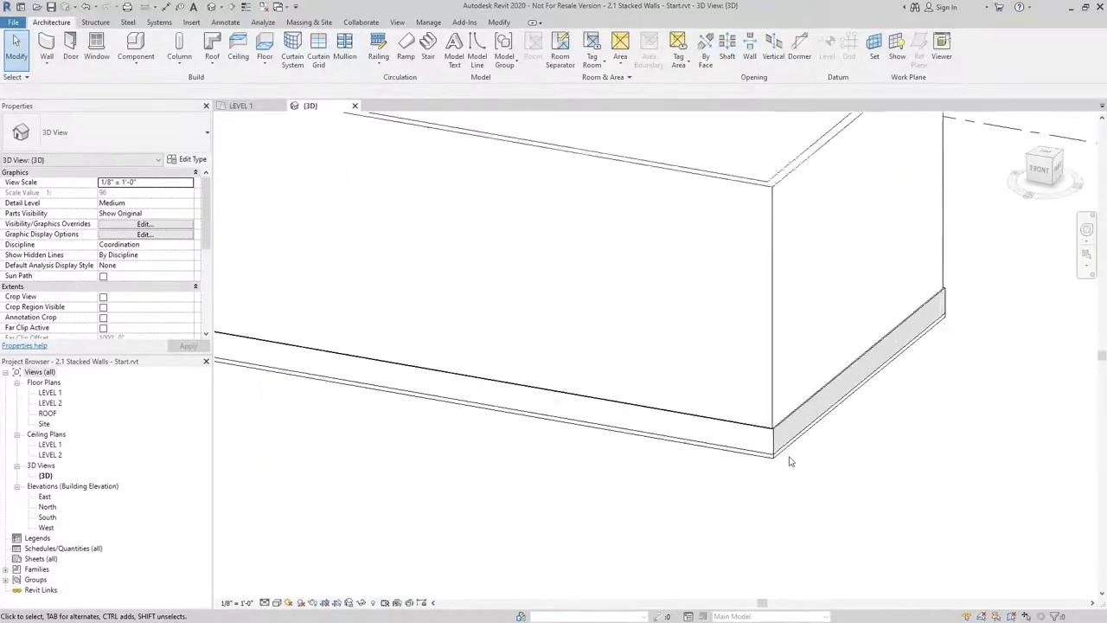
left_click(697, 430)
scroll(696, 430, "up", 2)
scroll(489, 393, "up", 2)
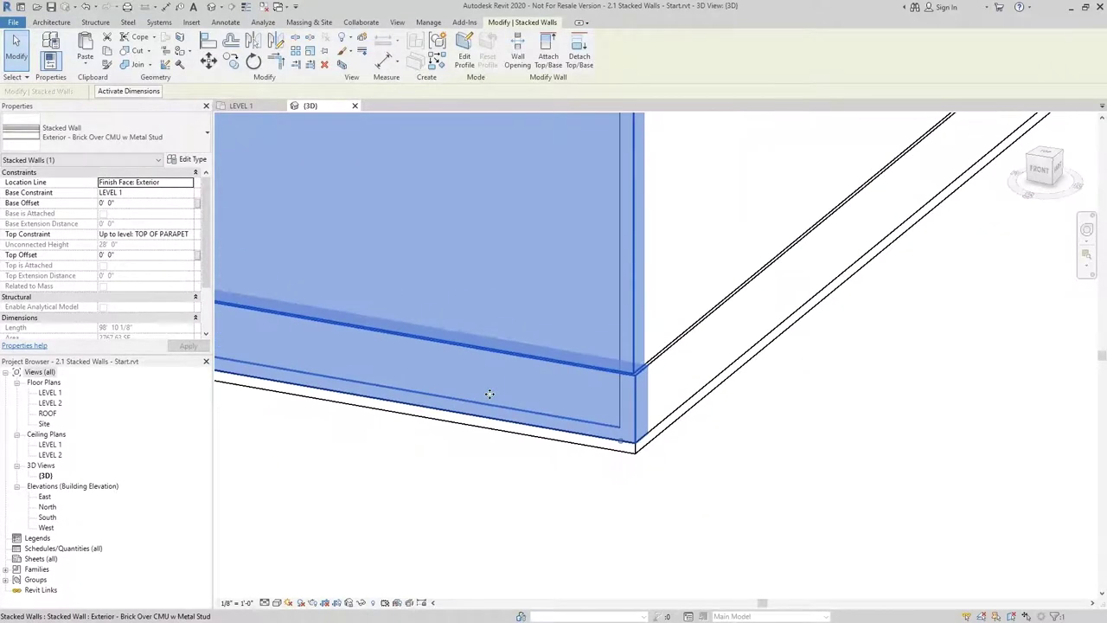
middle_click_drag(487, 390, 506, 354, "shift")
left_click(717, 284)
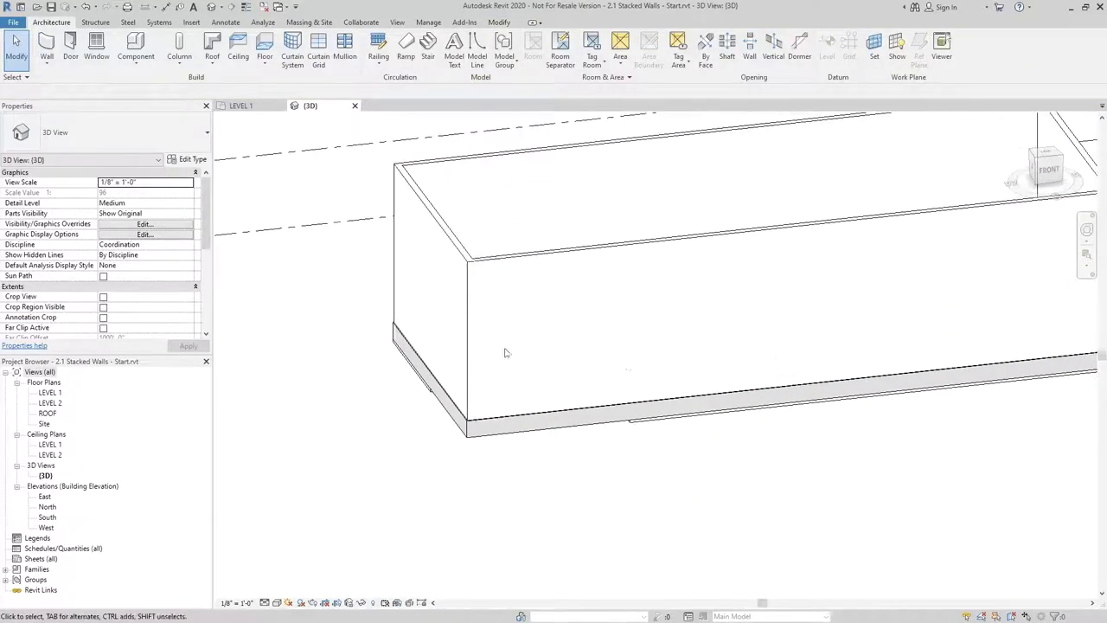
Pan the view, inspect the long front stacked wall, then open the South elevation
middle_click_drag(427, 329, 629, 506)
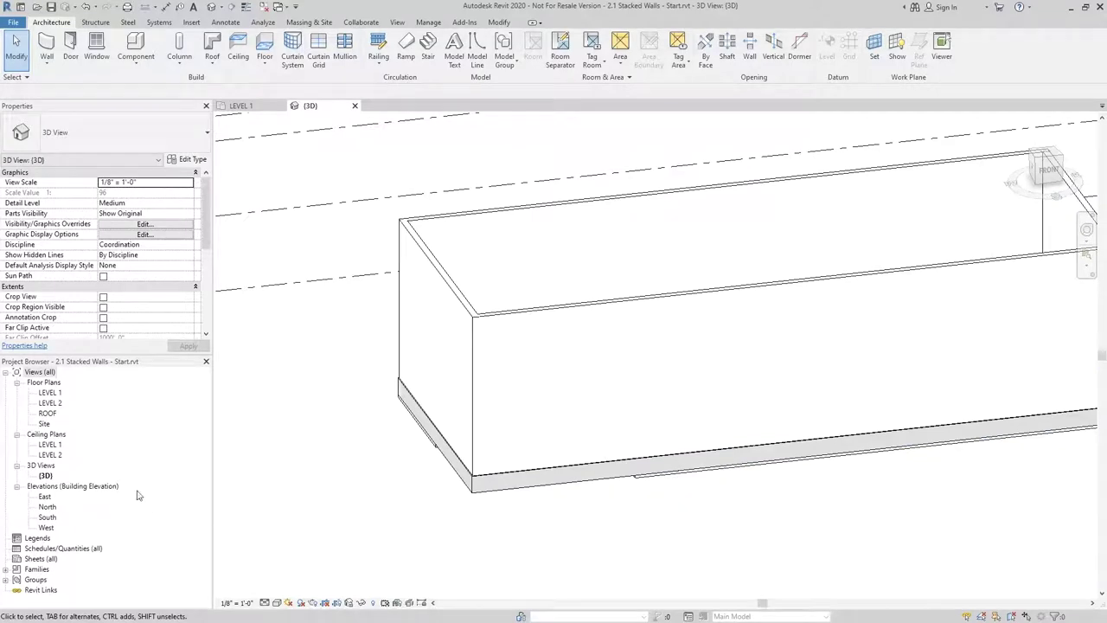
left_click(543, 483)
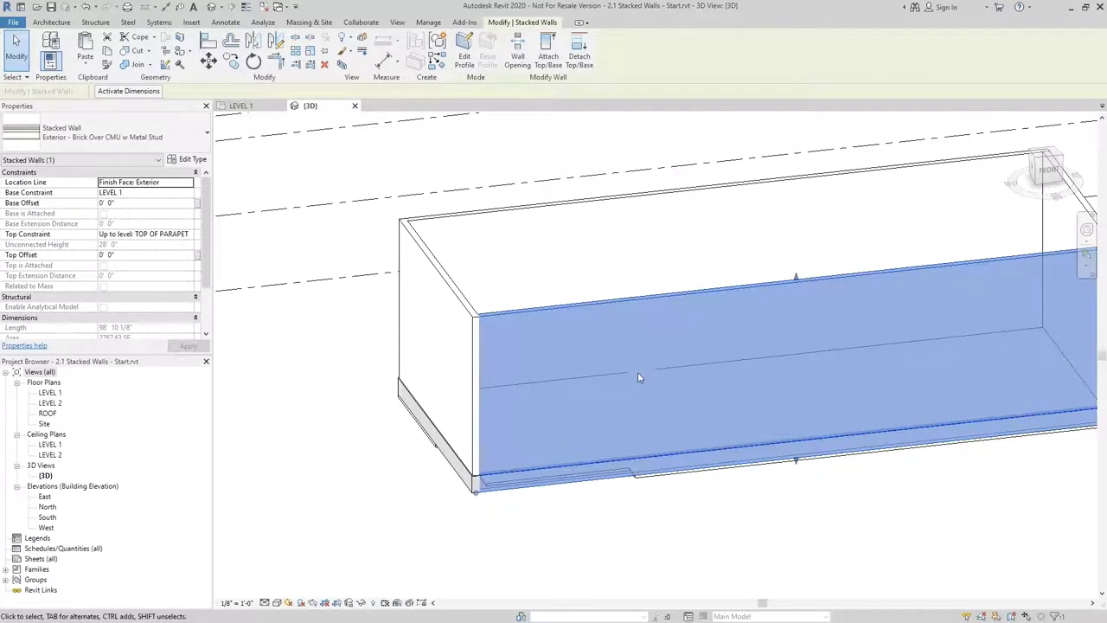
left_click(290, 474)
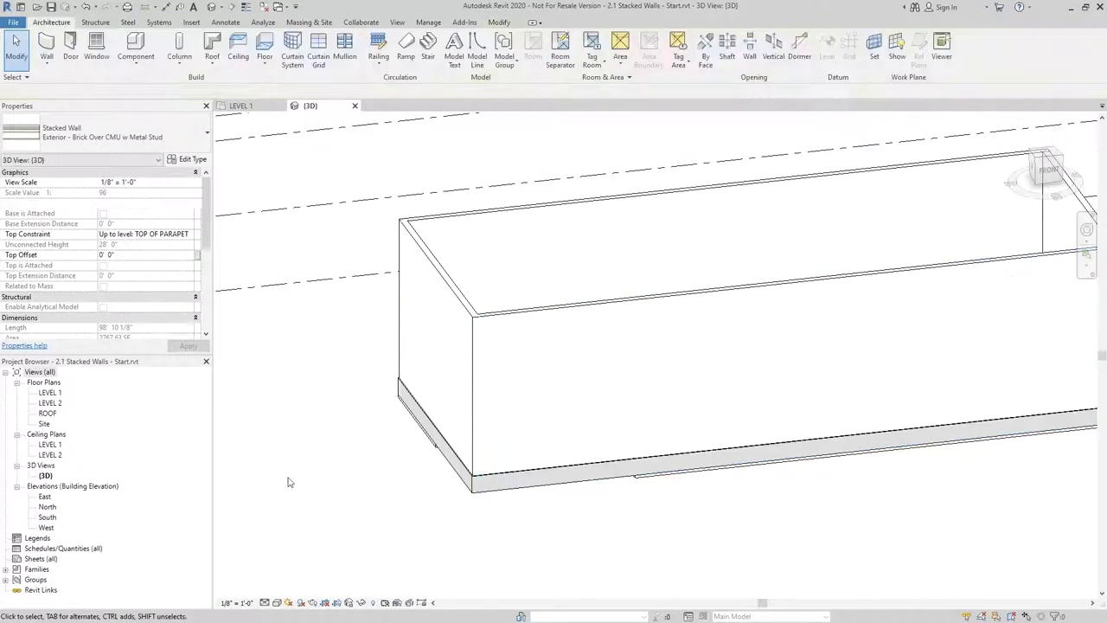
double_click(47, 517)
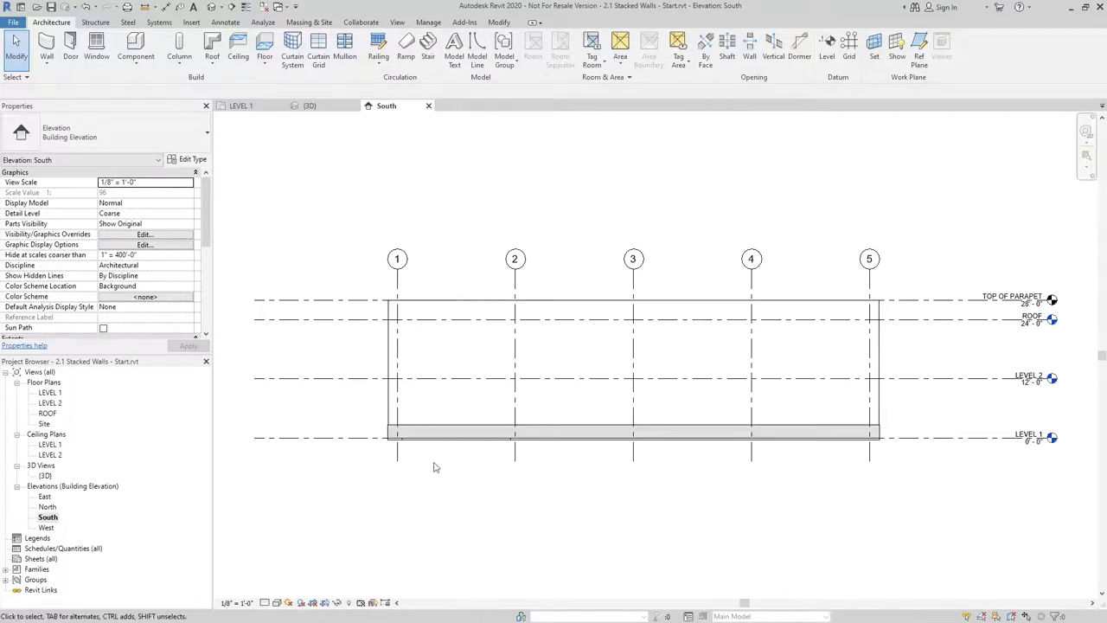
Zoom the South elevation to grids 1–3 and select the 98' 10 1/8" by 28' 0" stacked wall
scroll(416, 356, "up", 4)
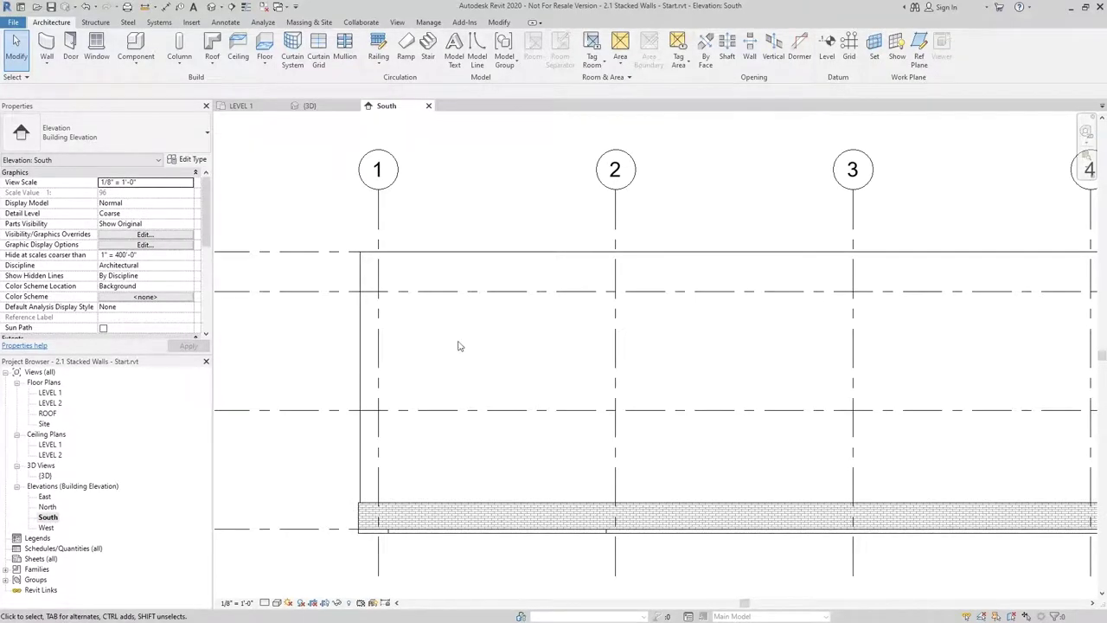
middle_click_drag(460, 346, 509, 309)
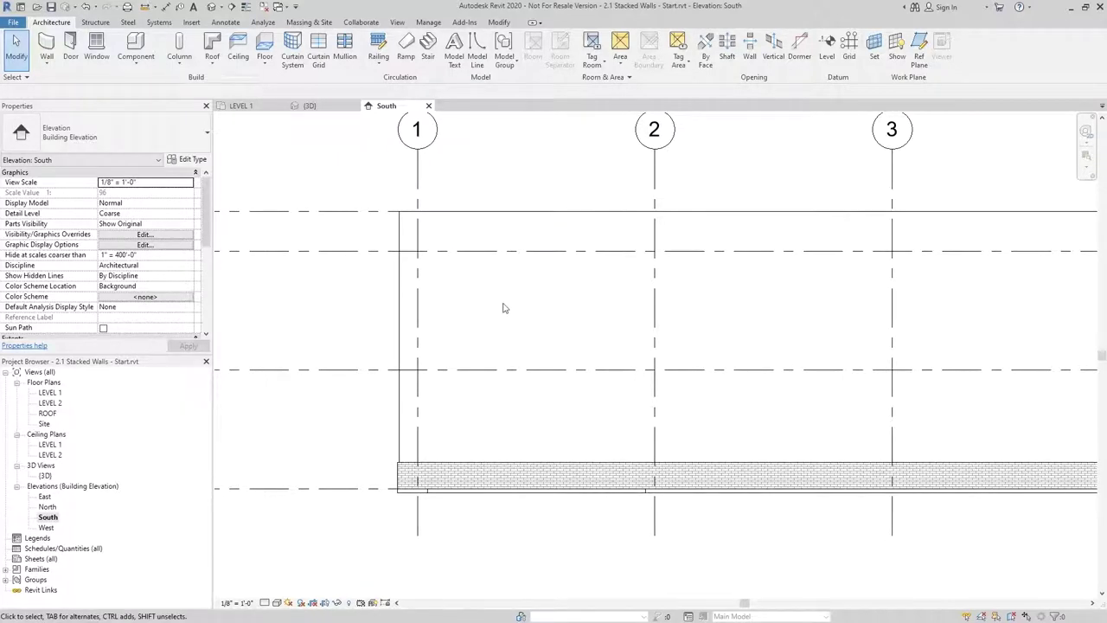
left_click(557, 216)
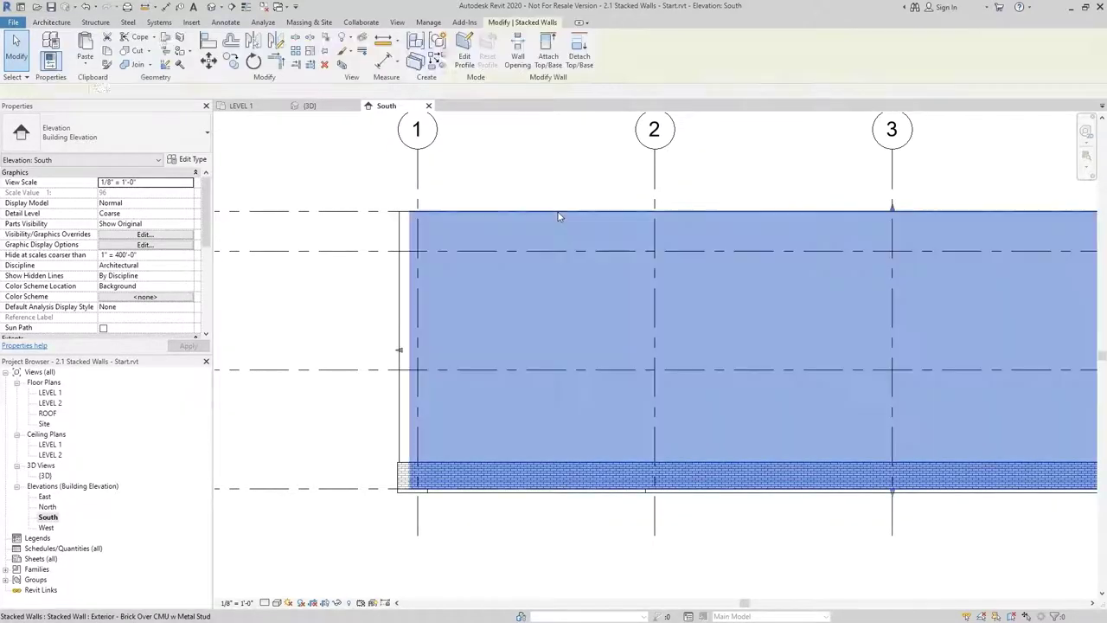
Edit the south wall's profile, sketching a vertical line at grid 2 and a top edge past grid 1
left_click(467, 49)
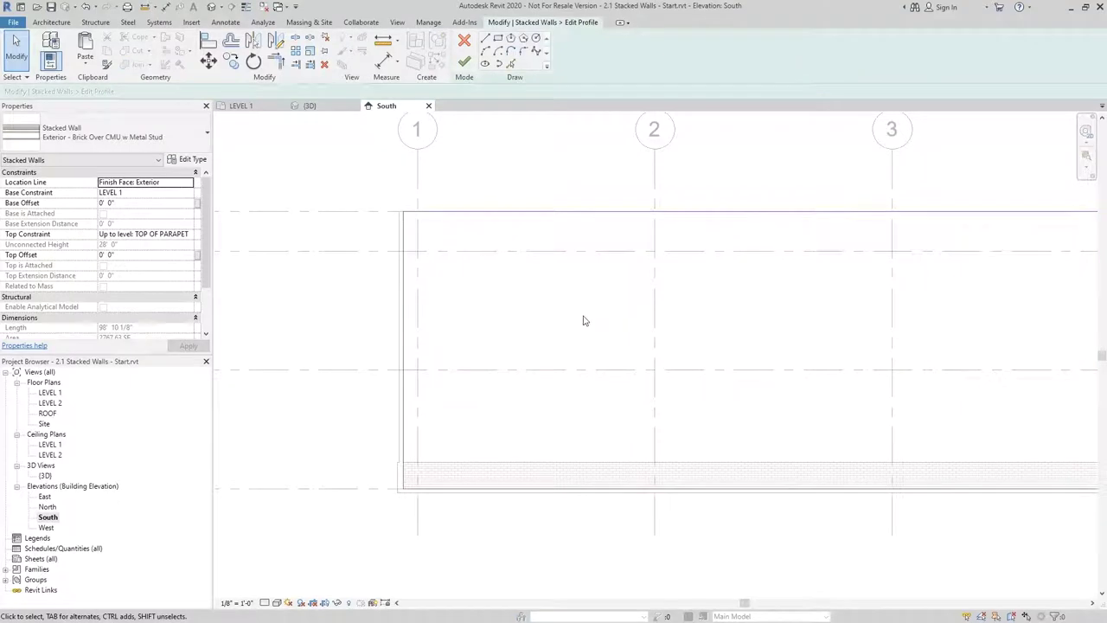
left_click(486, 40)
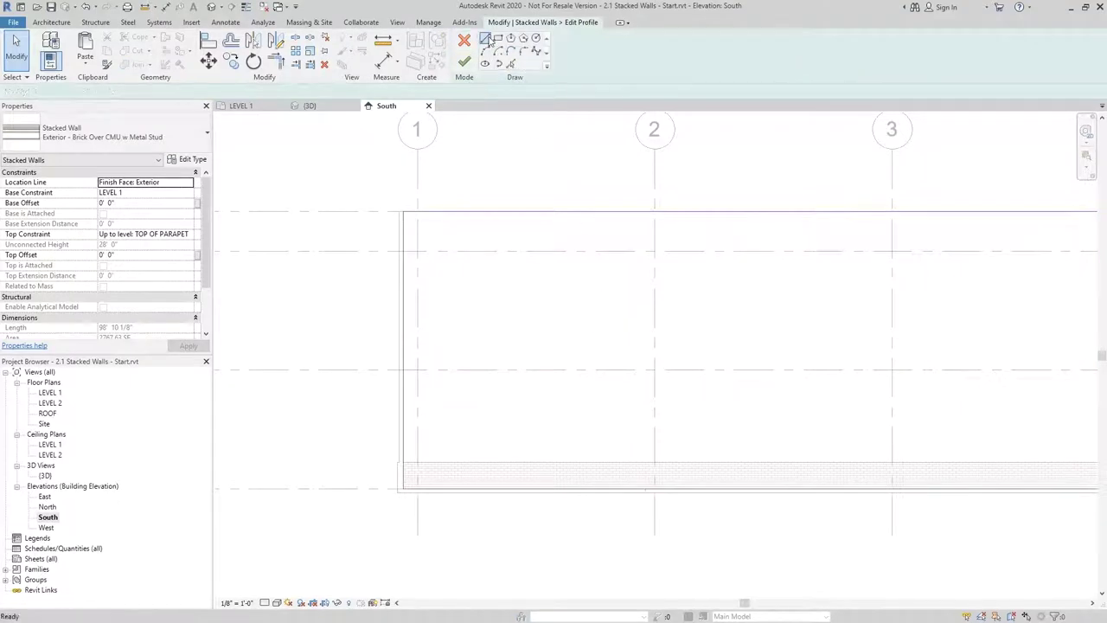
left_click(644, 493)
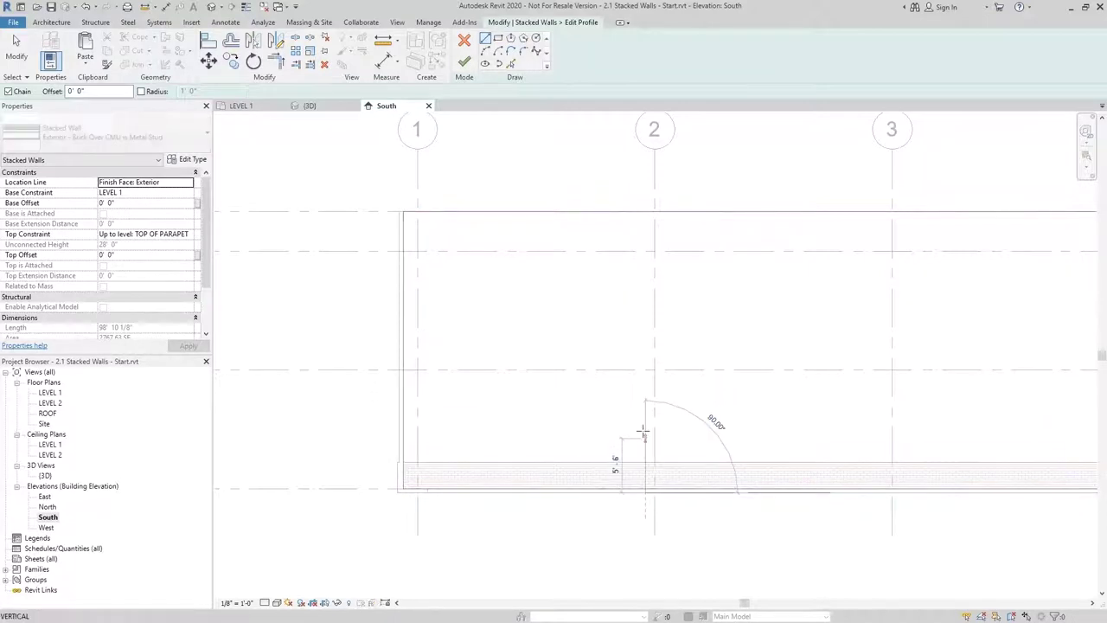
left_click(645, 265)
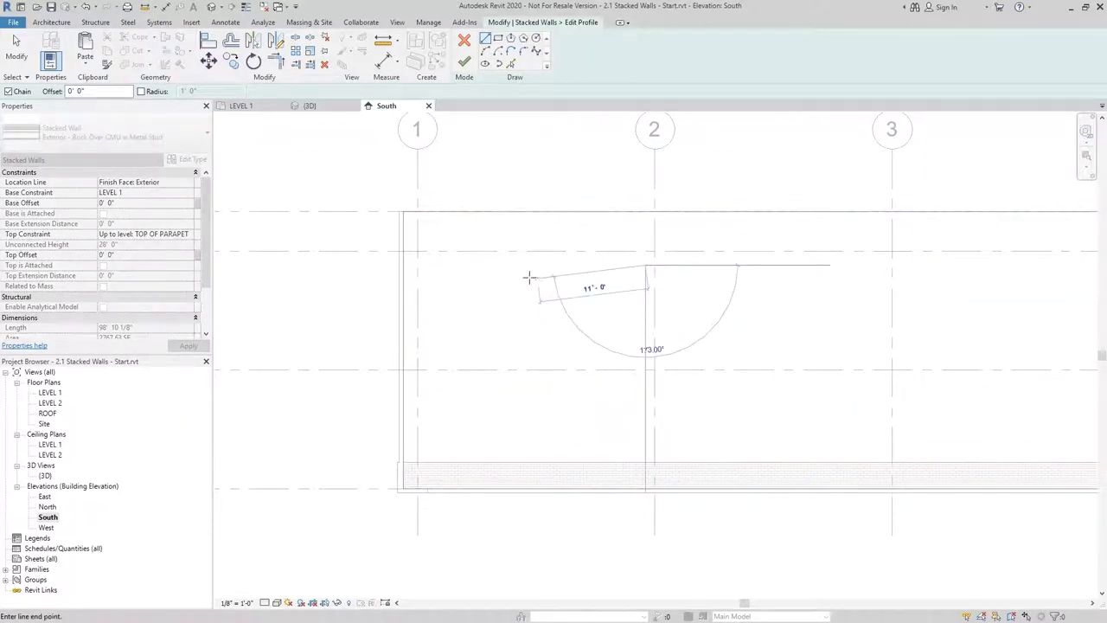
left_click(328, 265)
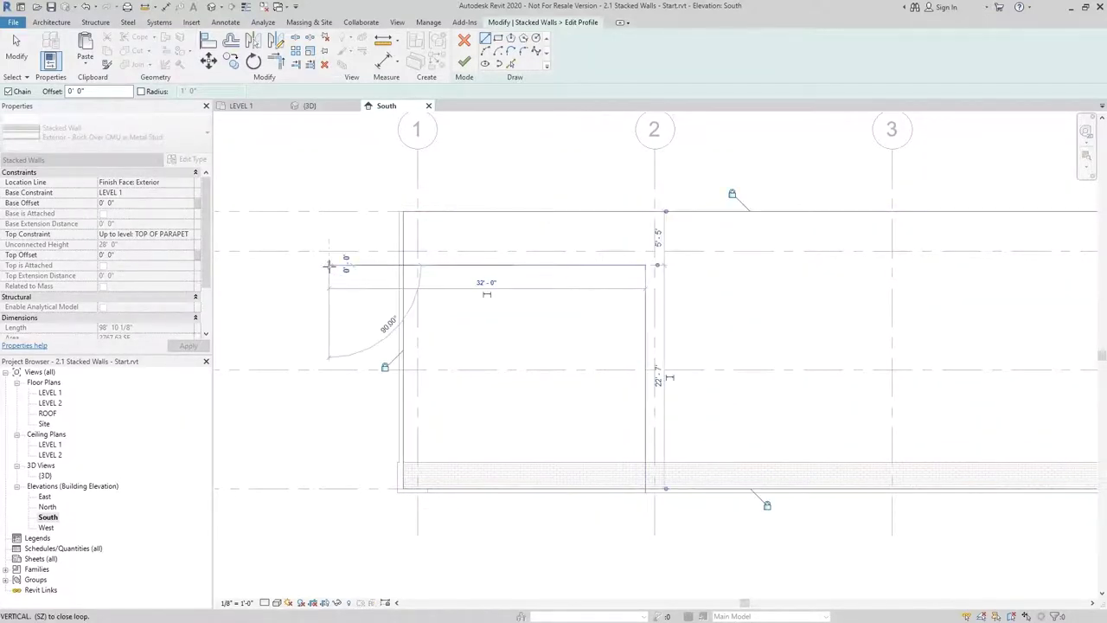
key("Escape")
key("Escape")
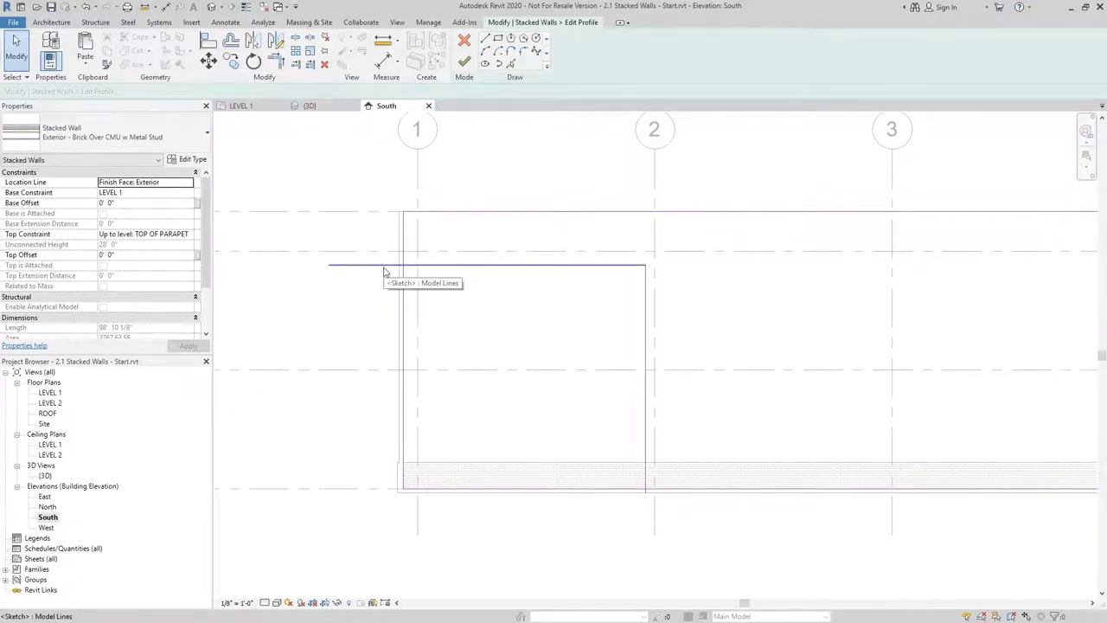
Dimension the notch height with DI and change it to 20' 8"
key("d")
key("i")
left_click(365, 266)
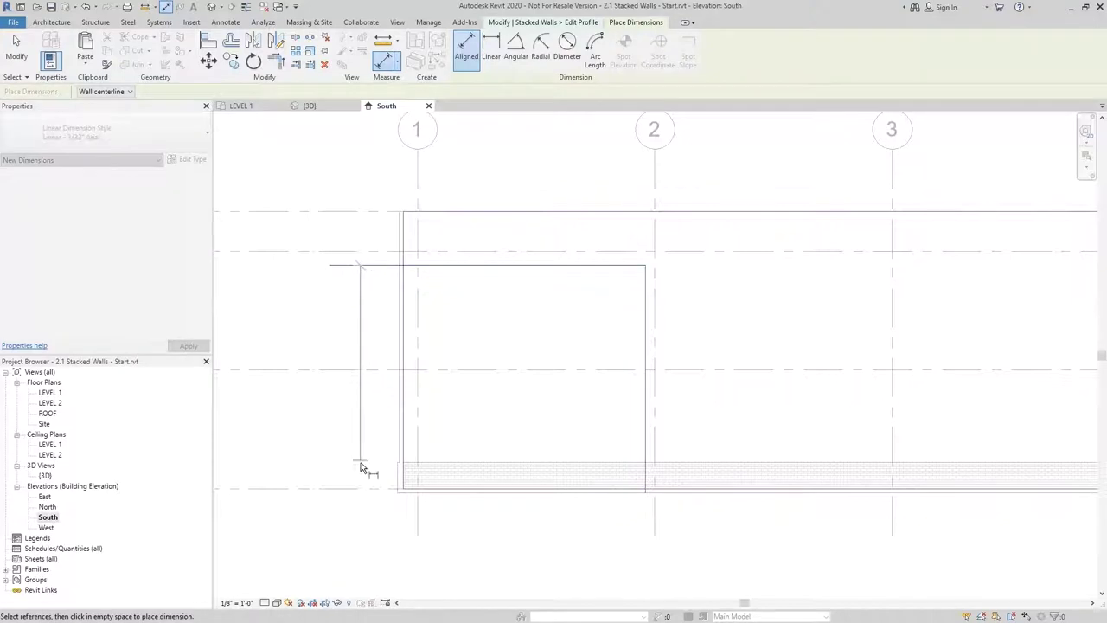
left_click(364, 488)
left_click(346, 415)
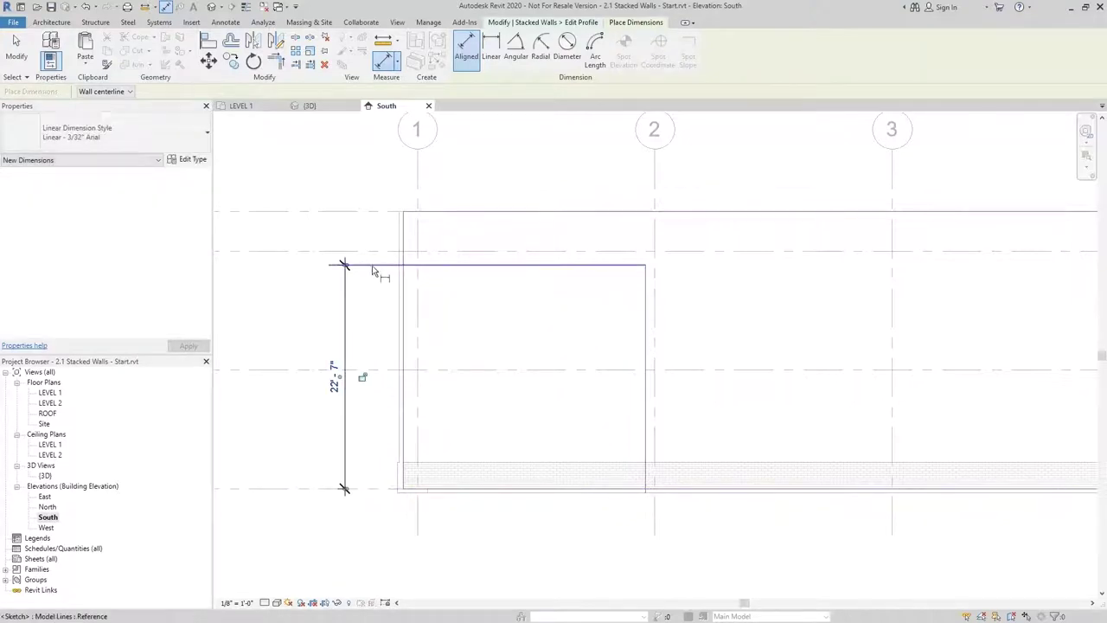
key("Escape")
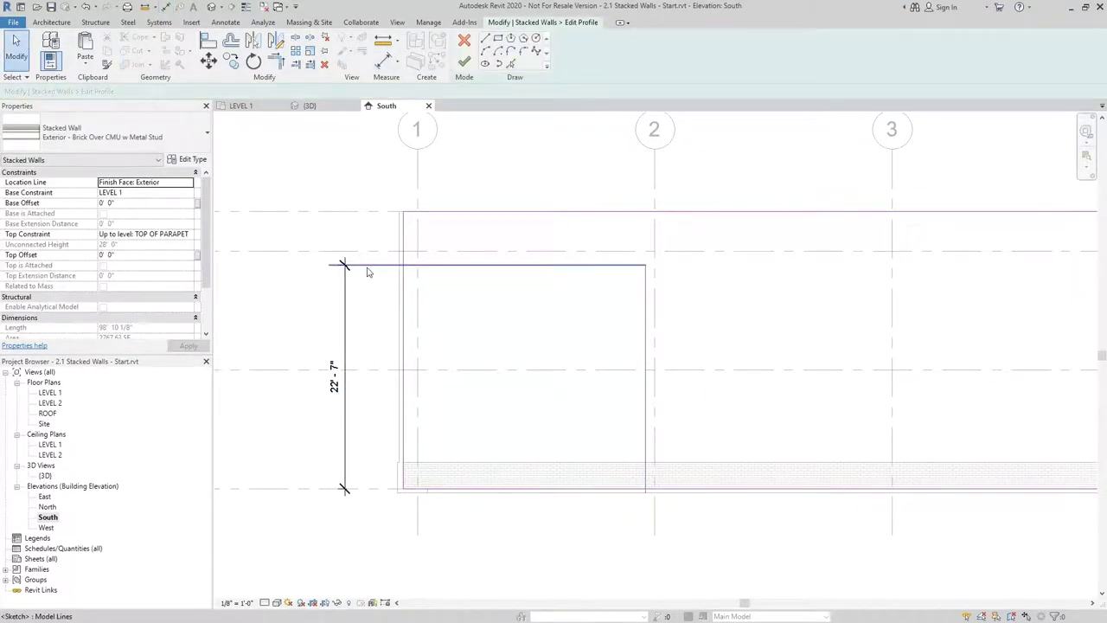
left_click(368, 267)
left_click(335, 376)
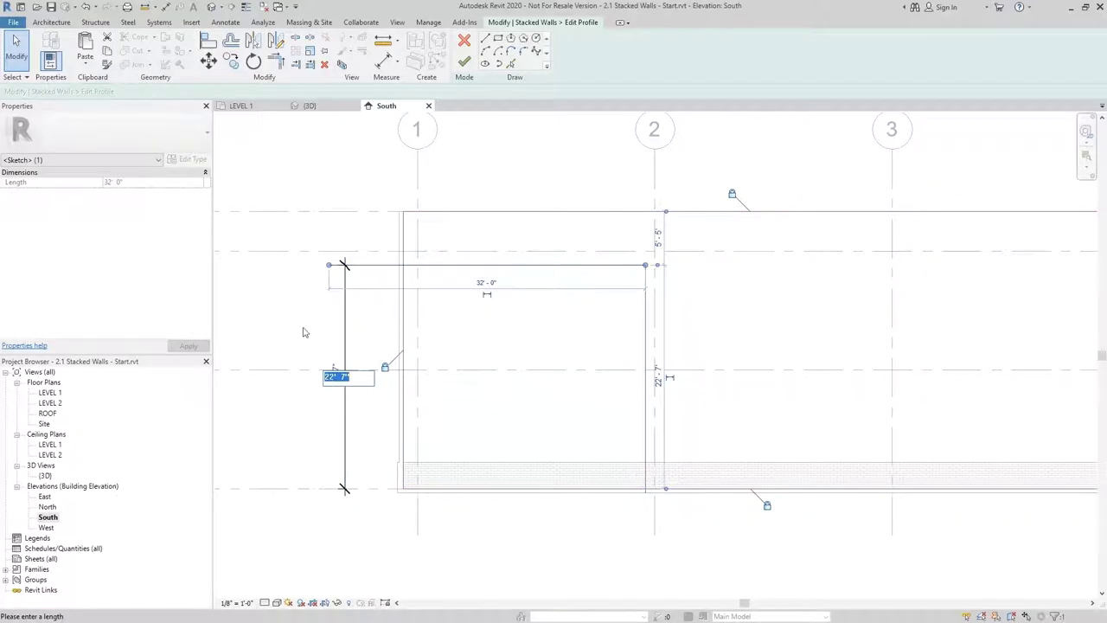
type("20 8")
key("Return")
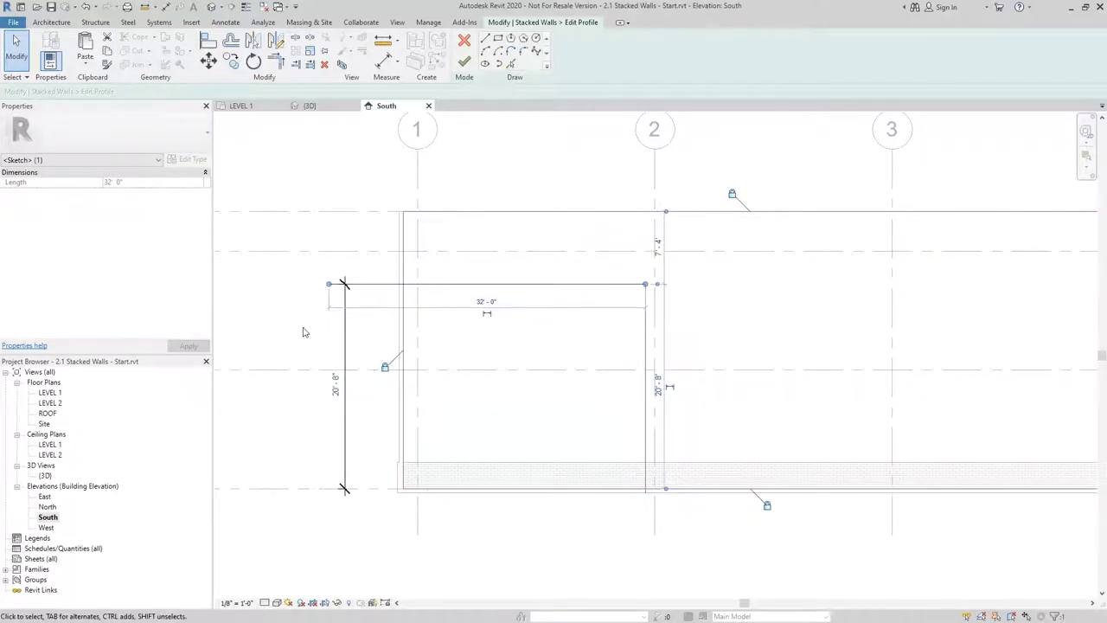
left_click(568, 226)
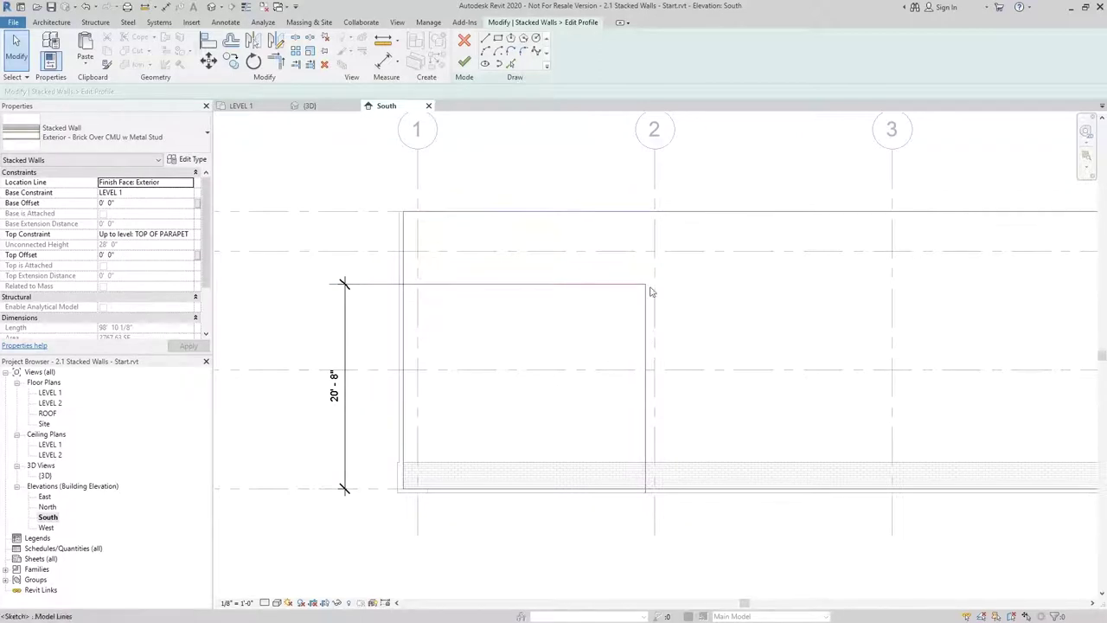
Trim the notch's top line to the wall's left edge, check the profile, and finish edit mode
left_click(417, 286)
key("m")
key("v")
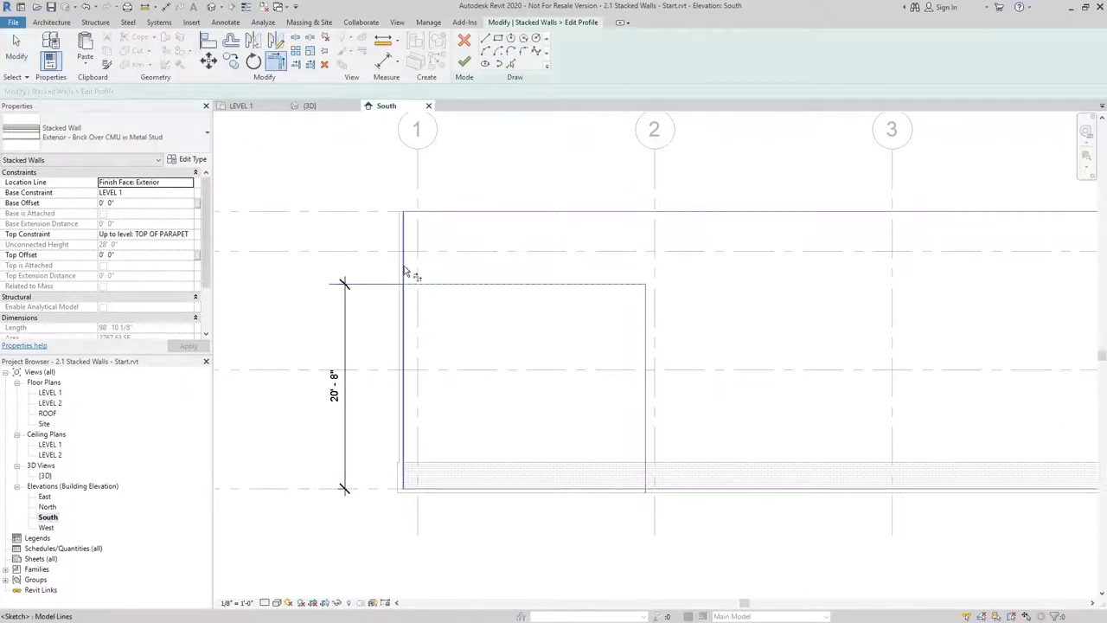
left_click(411, 279)
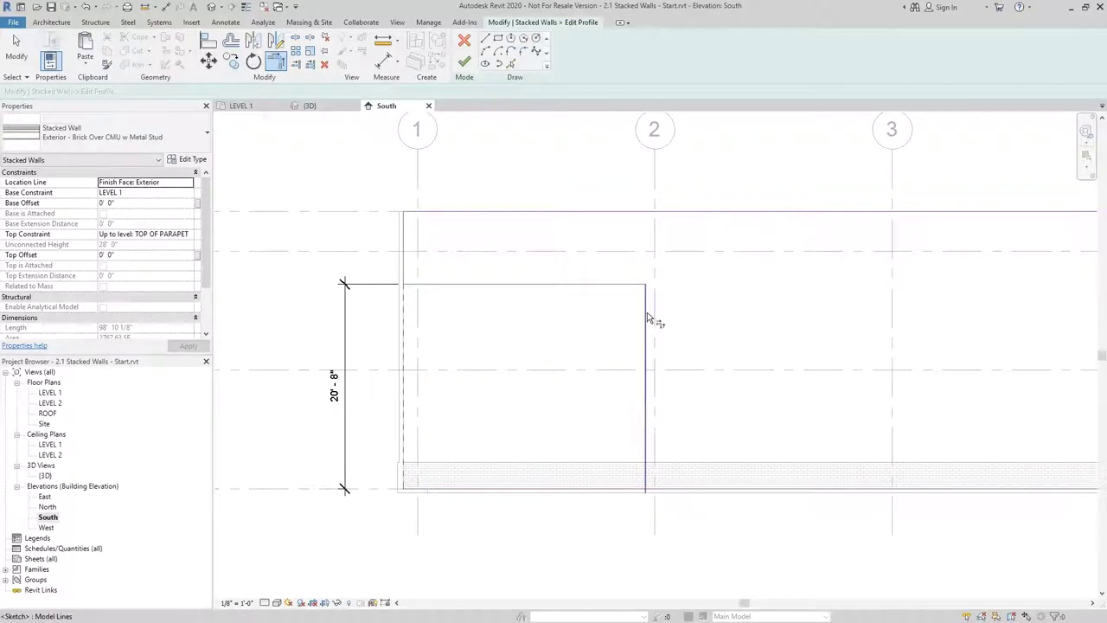
scroll(695, 443, "down", 4)
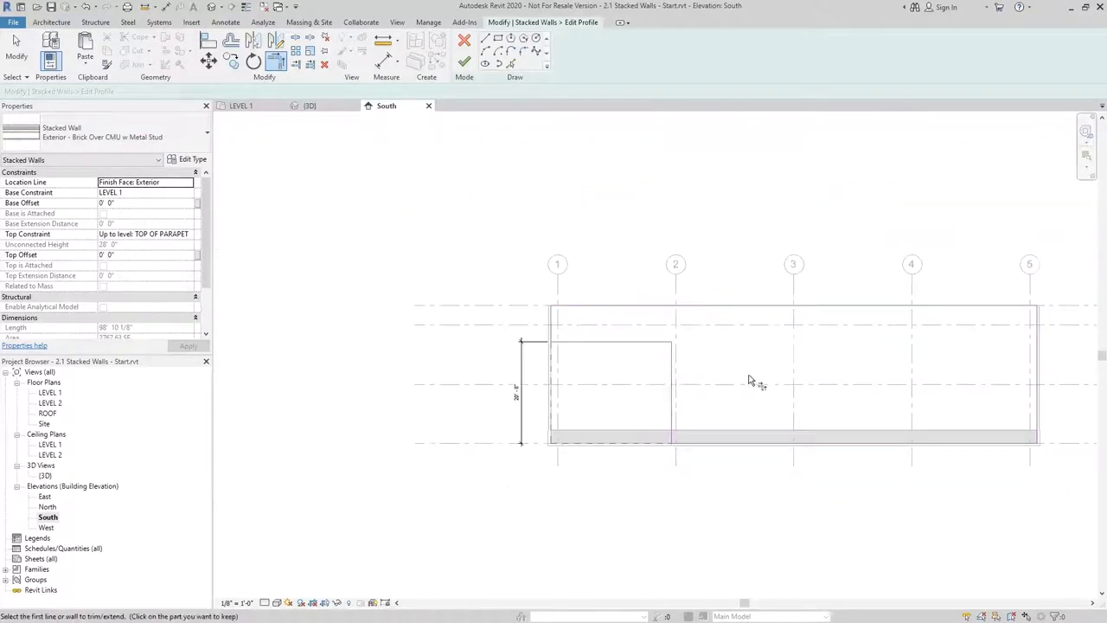
key("Escape")
key("Tab")
left_click(498, 385)
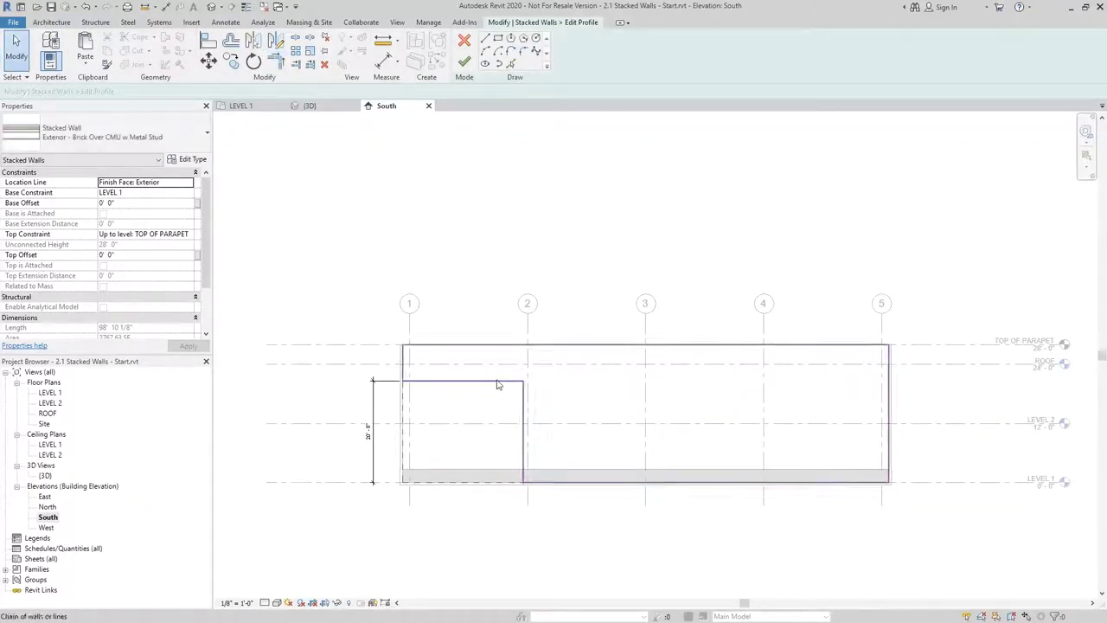
scroll(605, 433, "up", 1)
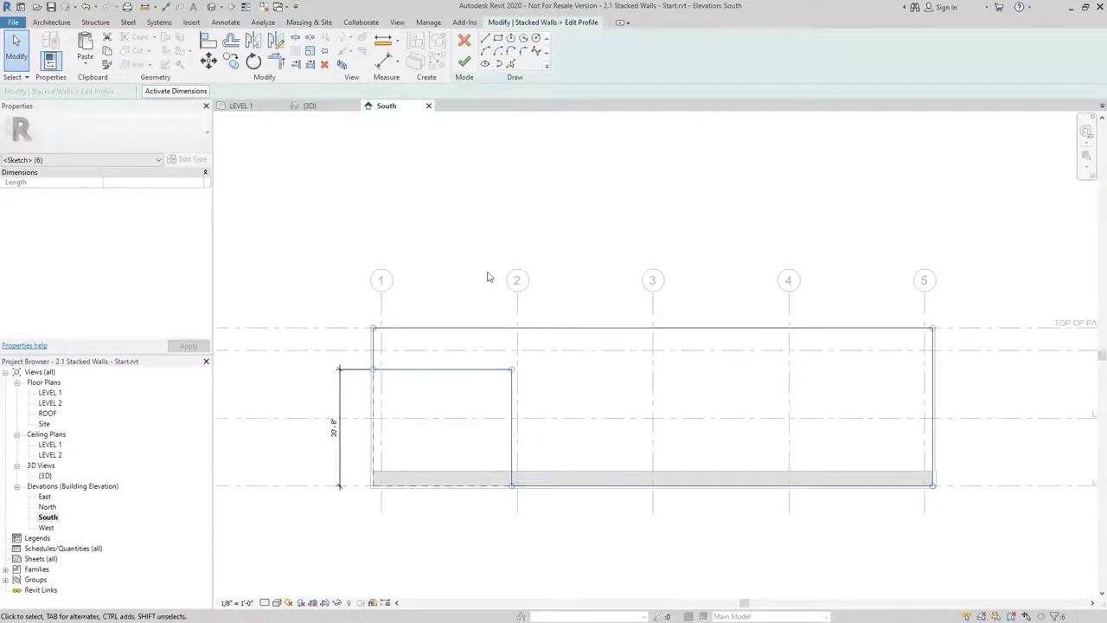
left_click(627, 382)
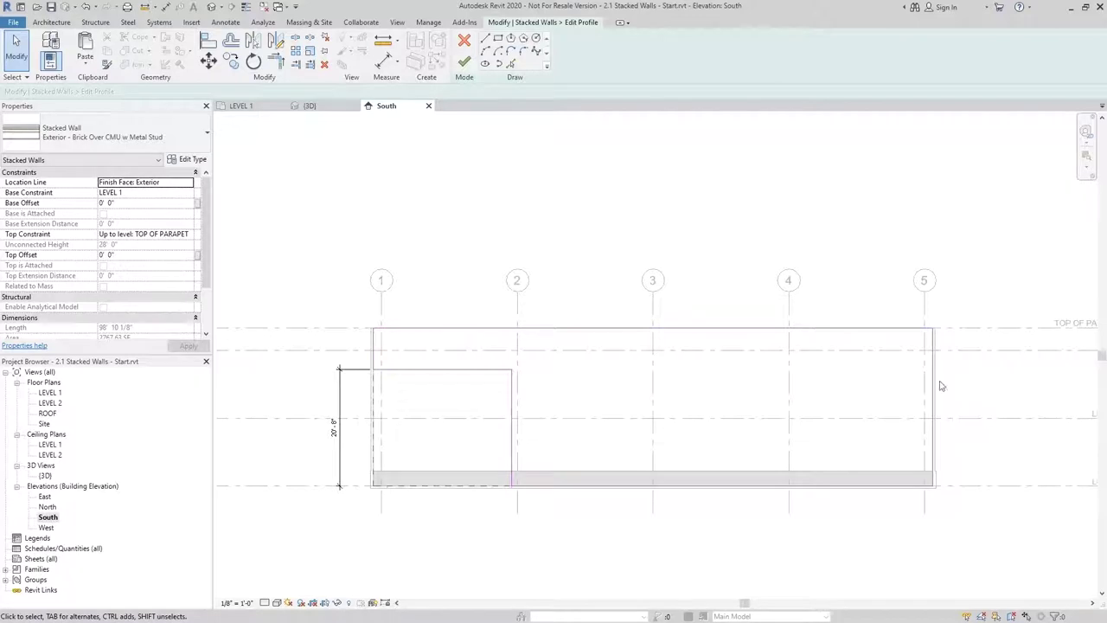
left_click(466, 62)
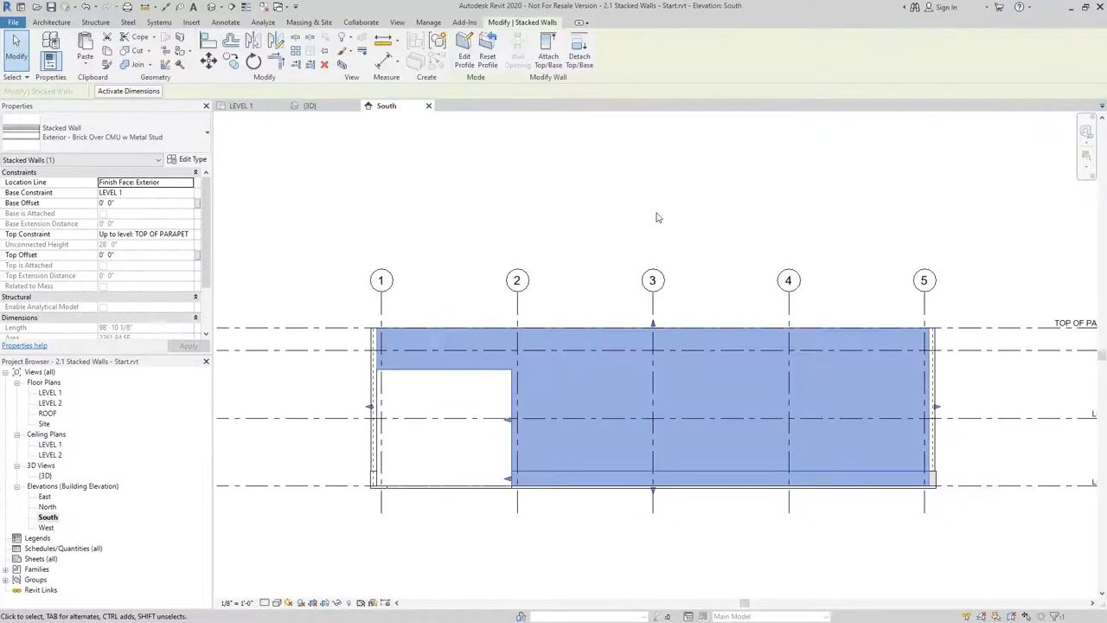
Open the West elevation and select the west stacked wall
left_click(659, 216)
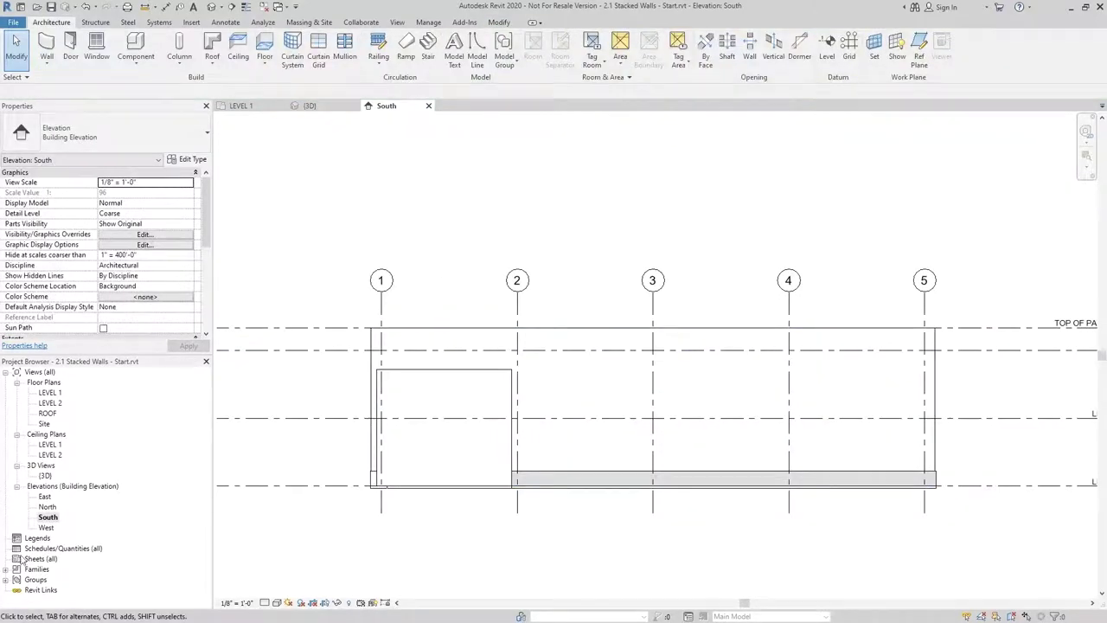
left_click(50, 518)
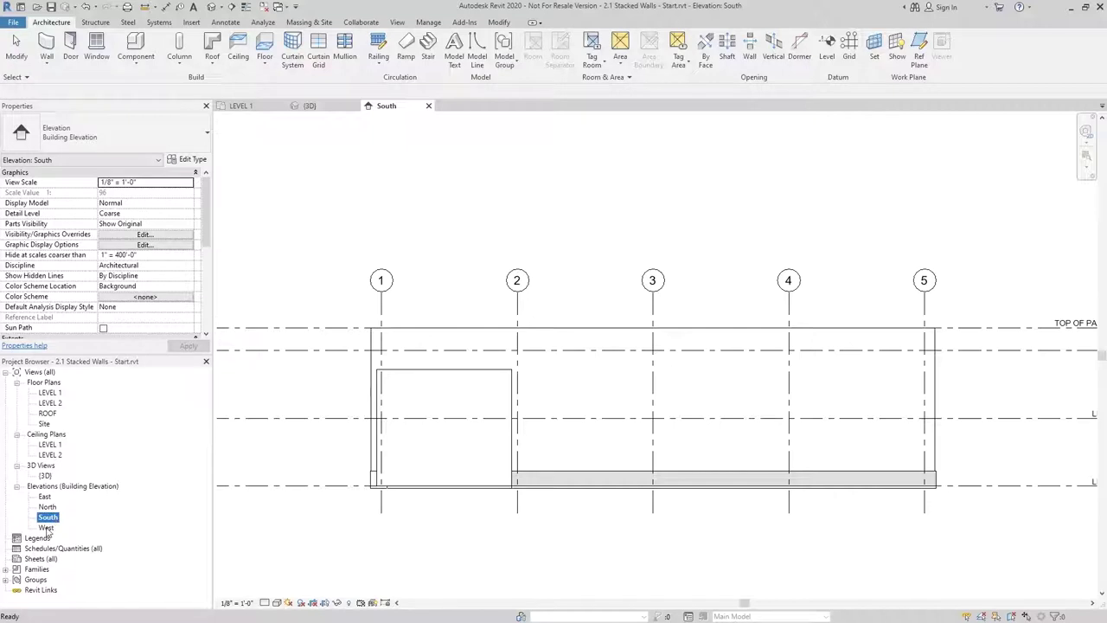
double_click(46, 528)
scroll(785, 359, "up", 4)
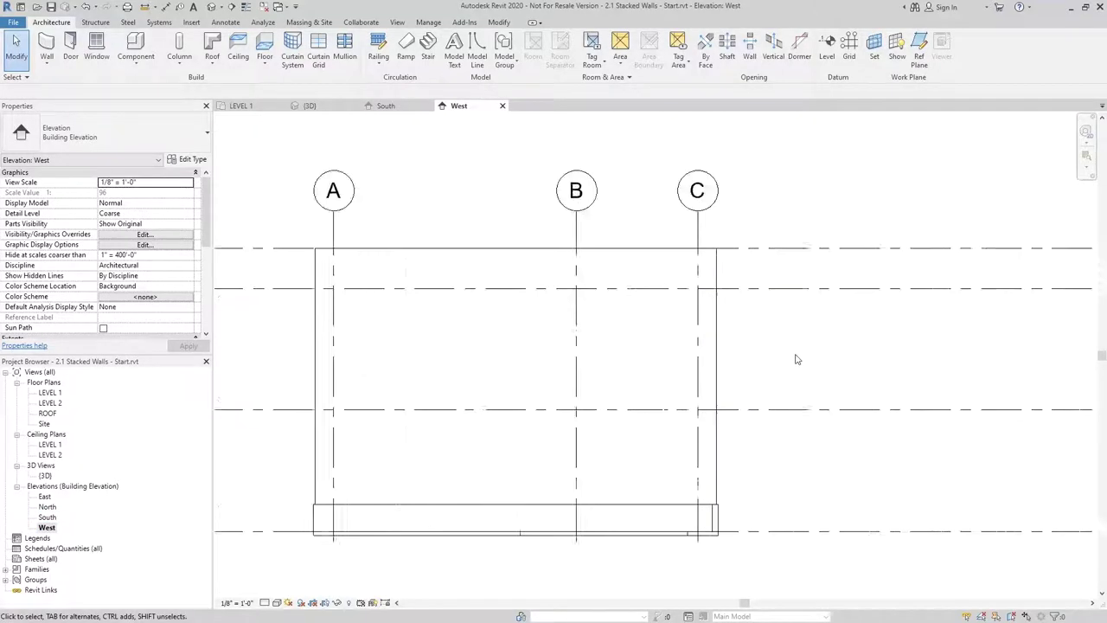
scroll(784, 359, "down", 1)
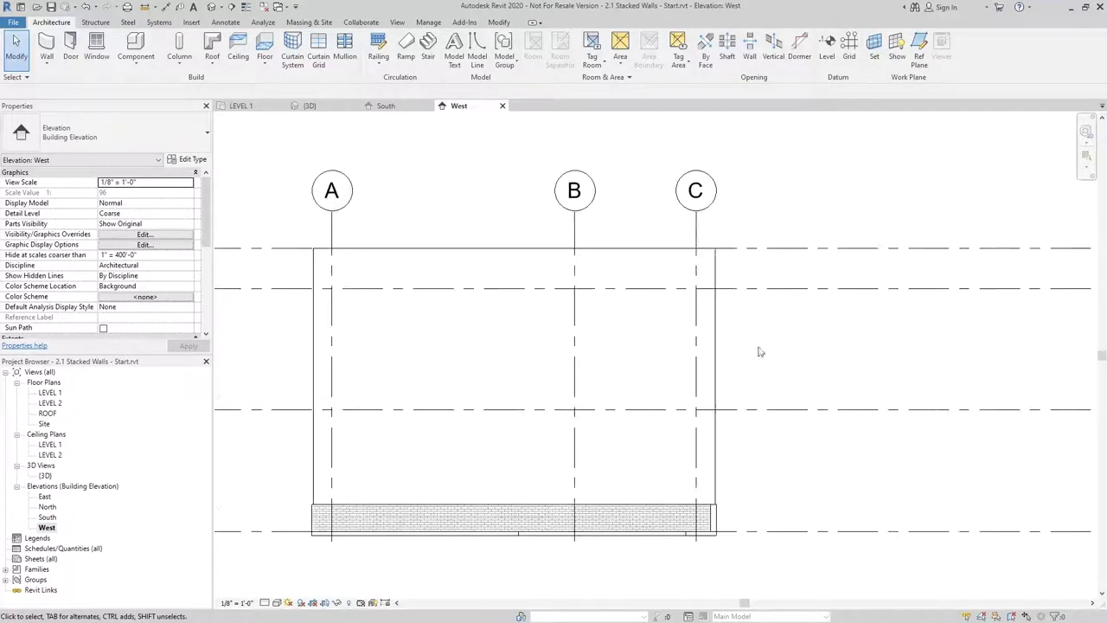
left_click(716, 327)
Edit the west wall's profile, drawing a horizontal notch top line and a vertical edge from the base
left_click(465, 54)
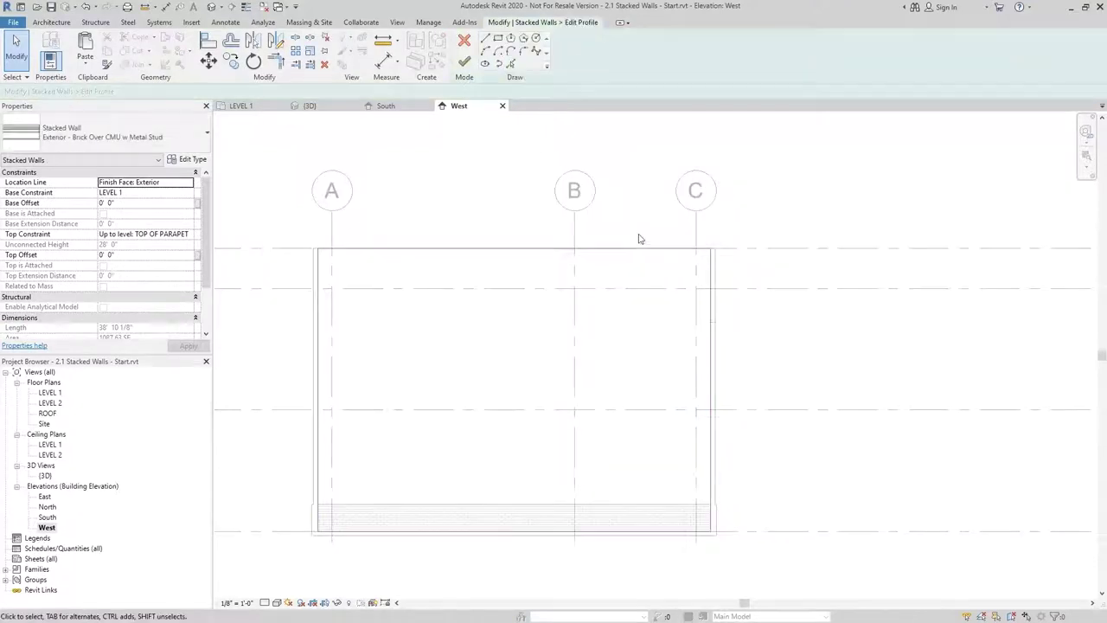
left_click(485, 40)
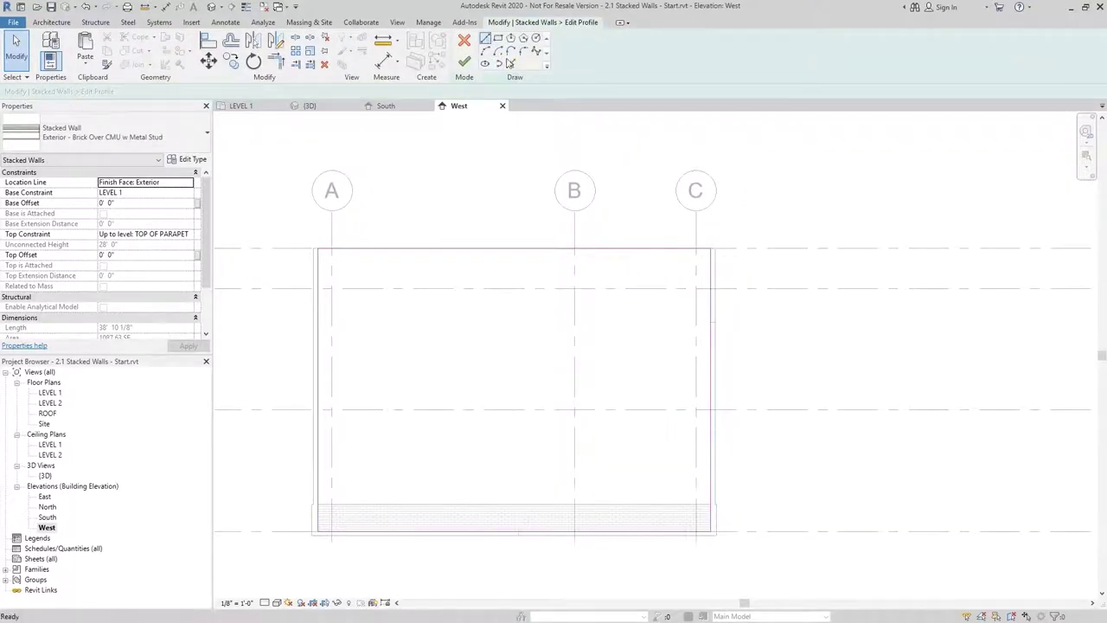
scroll(715, 325, "up", 2)
left_click(712, 325)
scroll(712, 326, "down", 3)
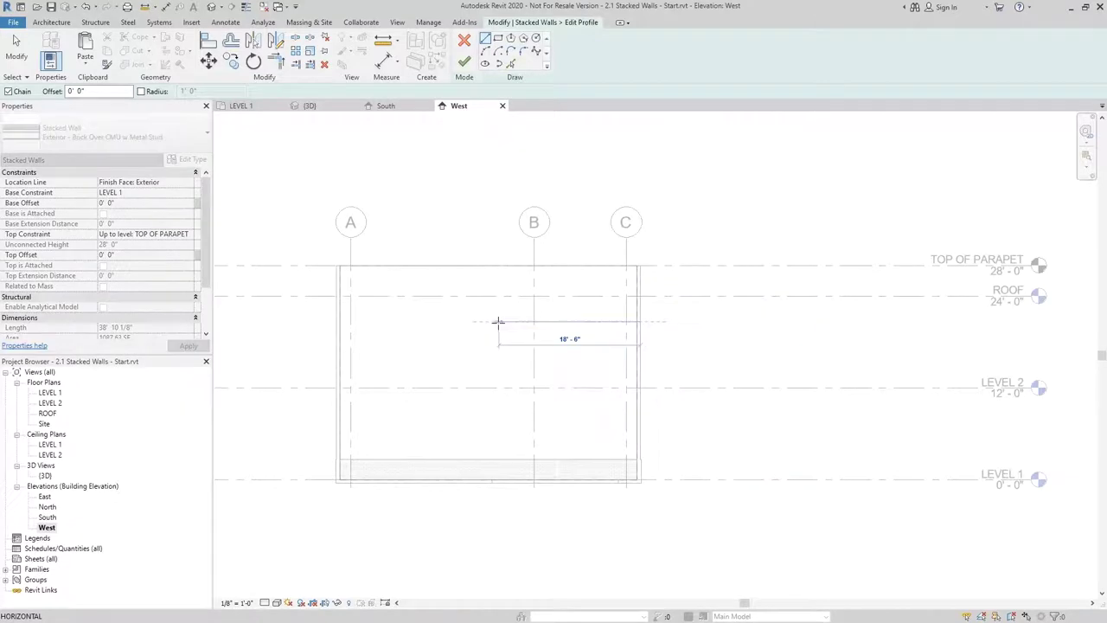
left_click(465, 323)
key("Escape")
scroll(494, 528, "up", 2)
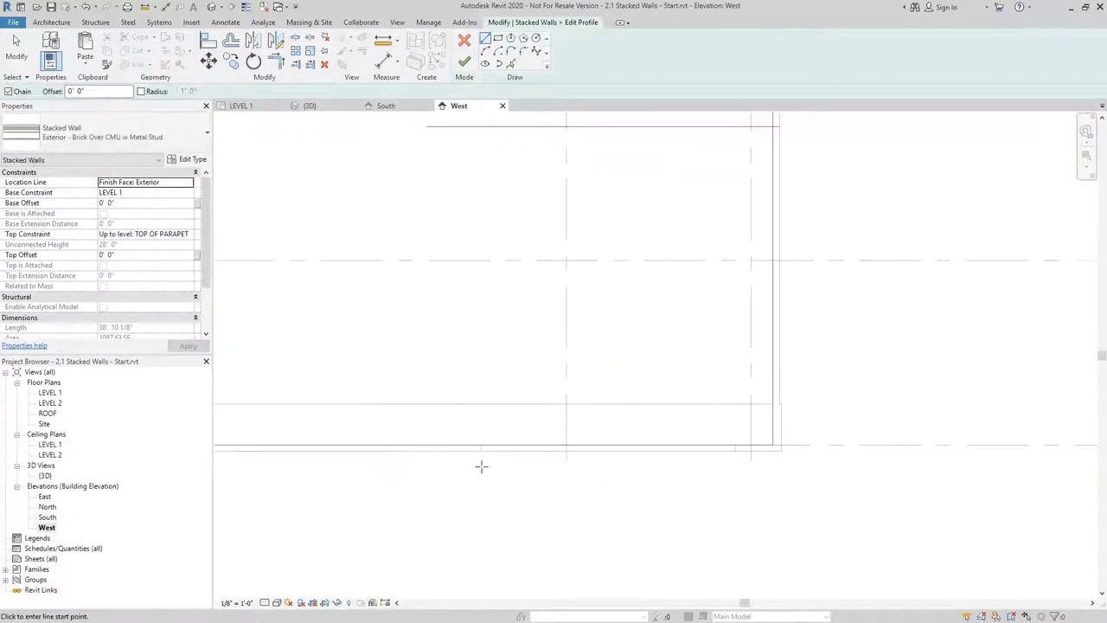
left_click(481, 450)
scroll(483, 355, "down", 3)
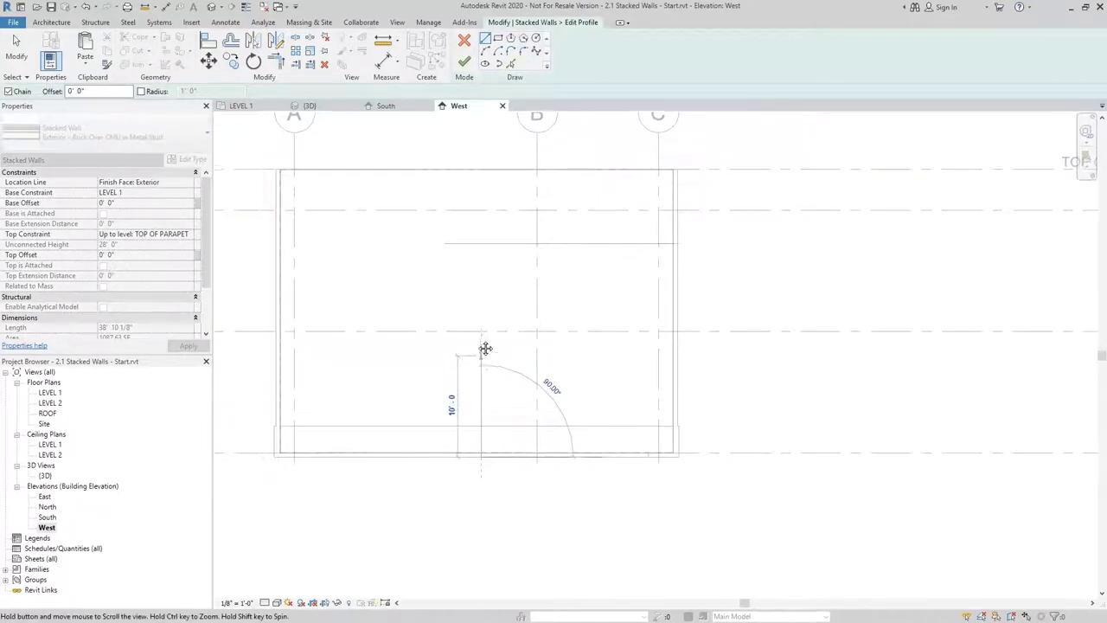
left_click(482, 237)
key("Escape")
key("Escape")
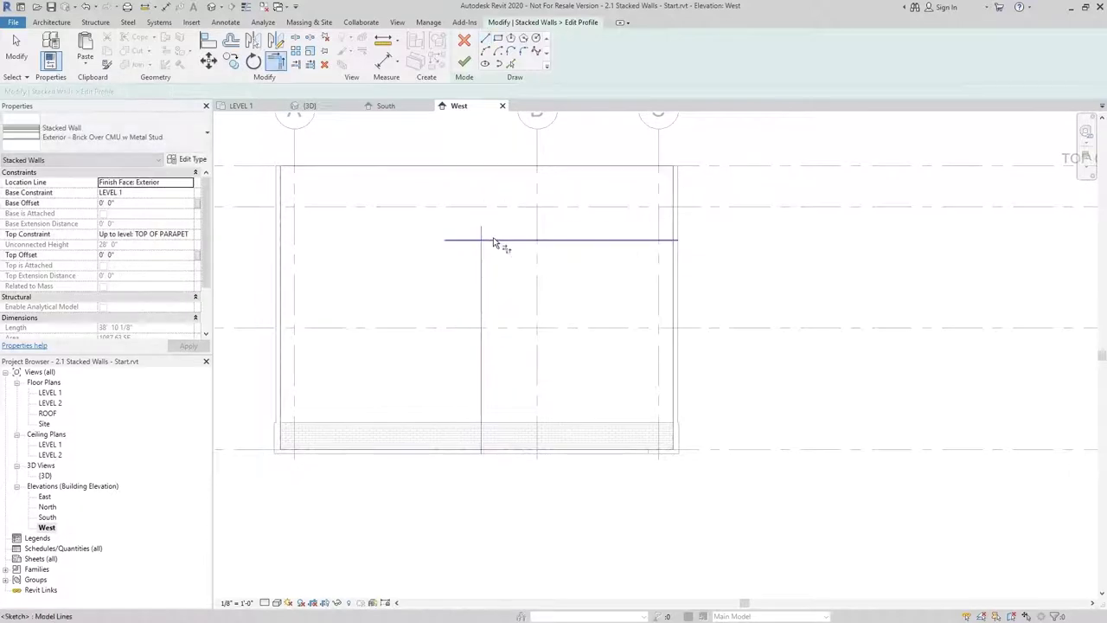
Trim the notch corners with TR, finish the profile edit, and view both notched walls in 3D
key("t")
key("r")
left_click(652, 240)
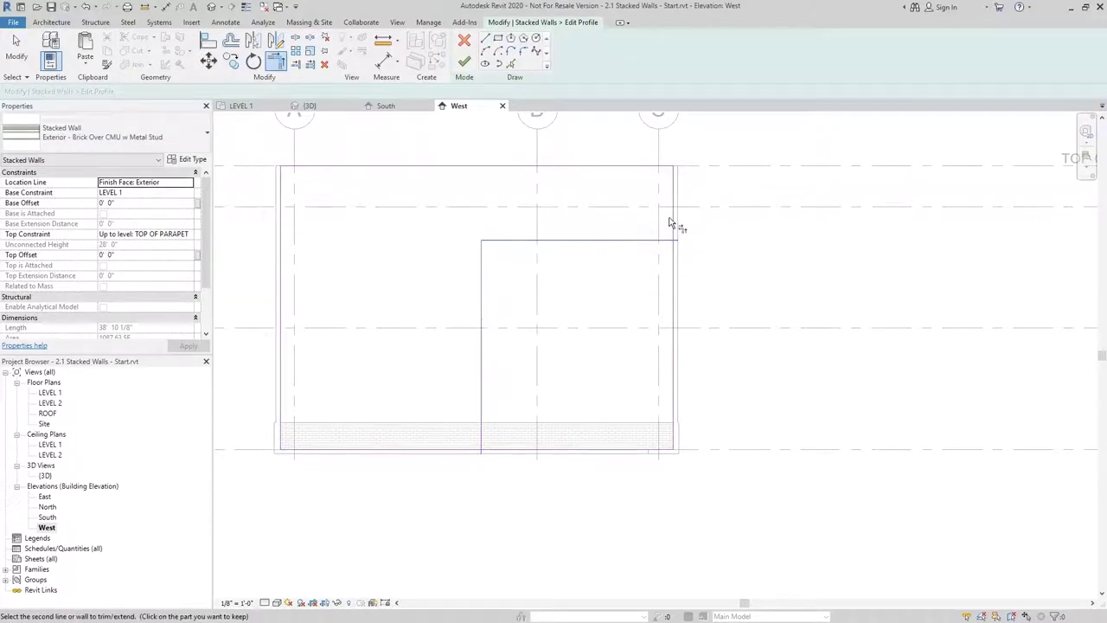
left_click(673, 227)
left_click(482, 438)
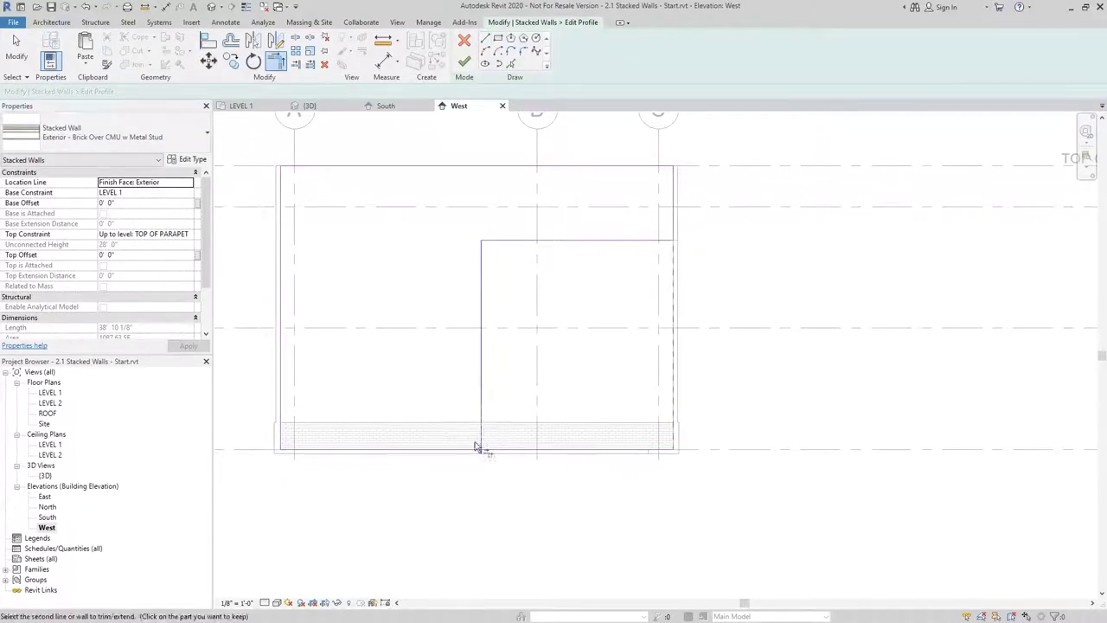
left_click(466, 449)
scroll(586, 367, "down", 1)
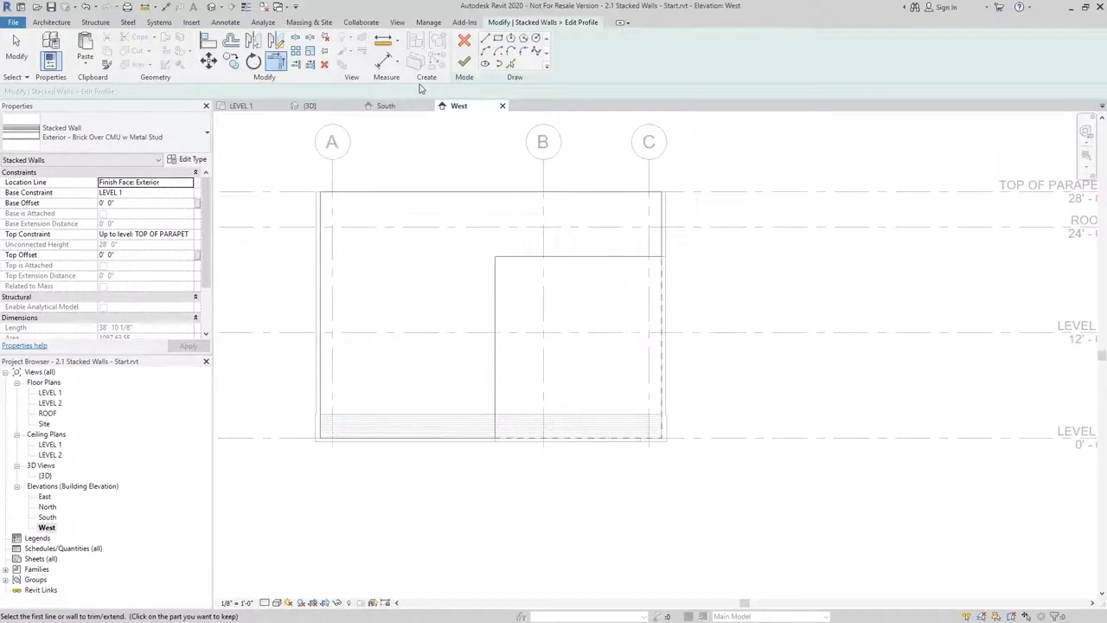
left_click(464, 62)
left_click(774, 277)
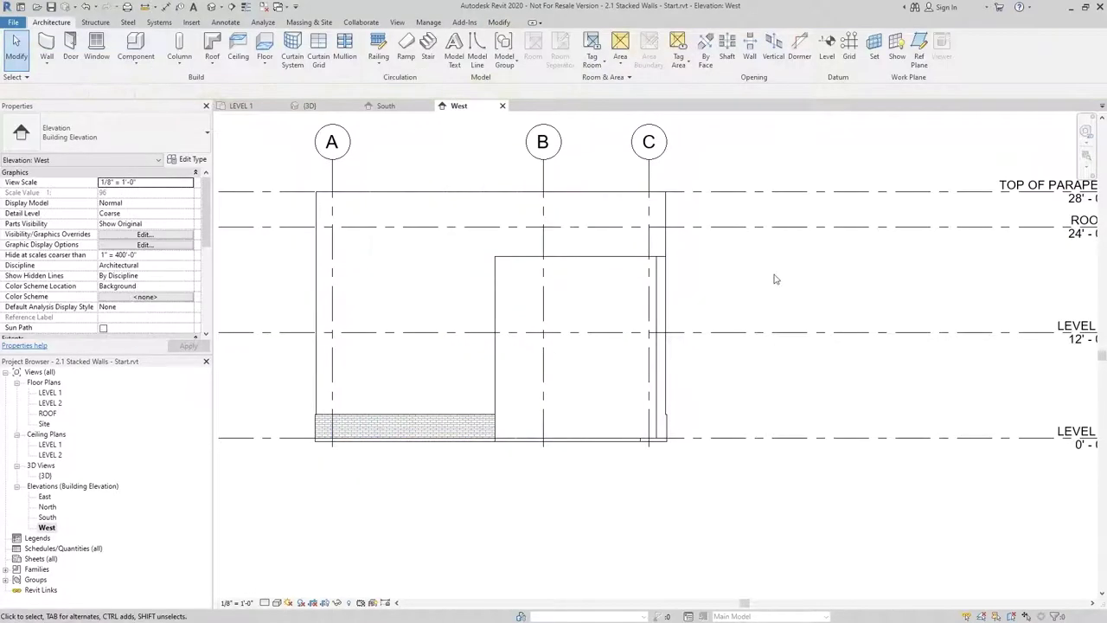
left_click(210, 7)
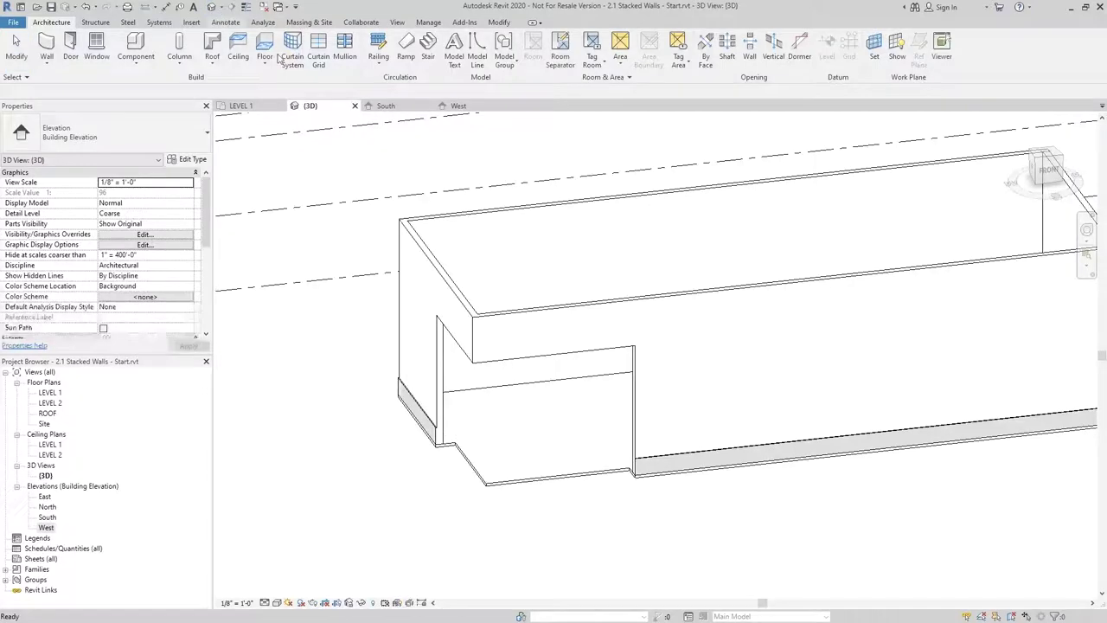